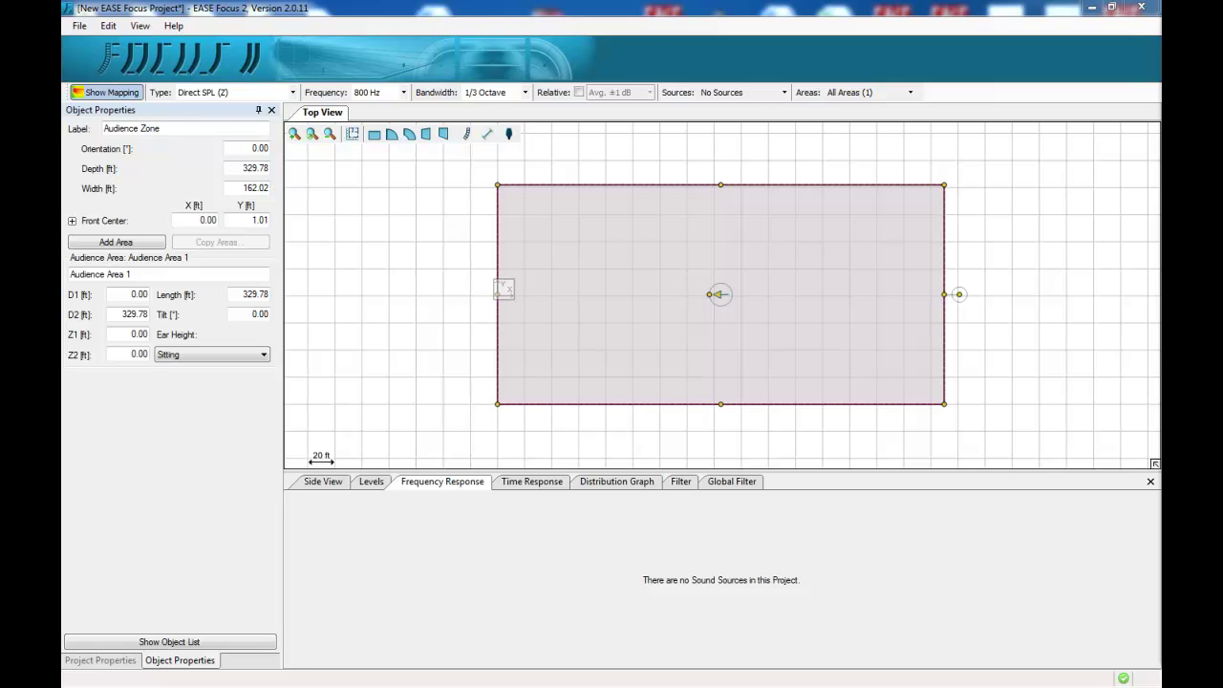
Check the interface language in the program options and keep English.
{"action": "left_click", "coordinate": [79, 29]}
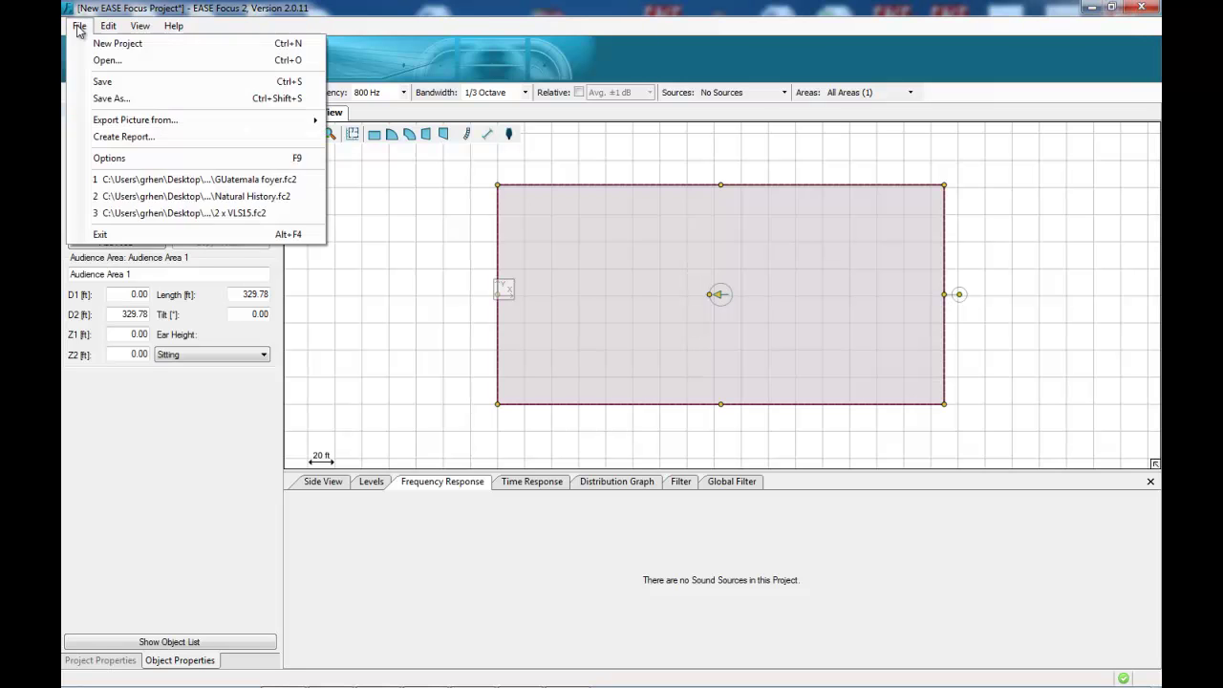
{"action": "left_click", "coordinate": [119, 157]}
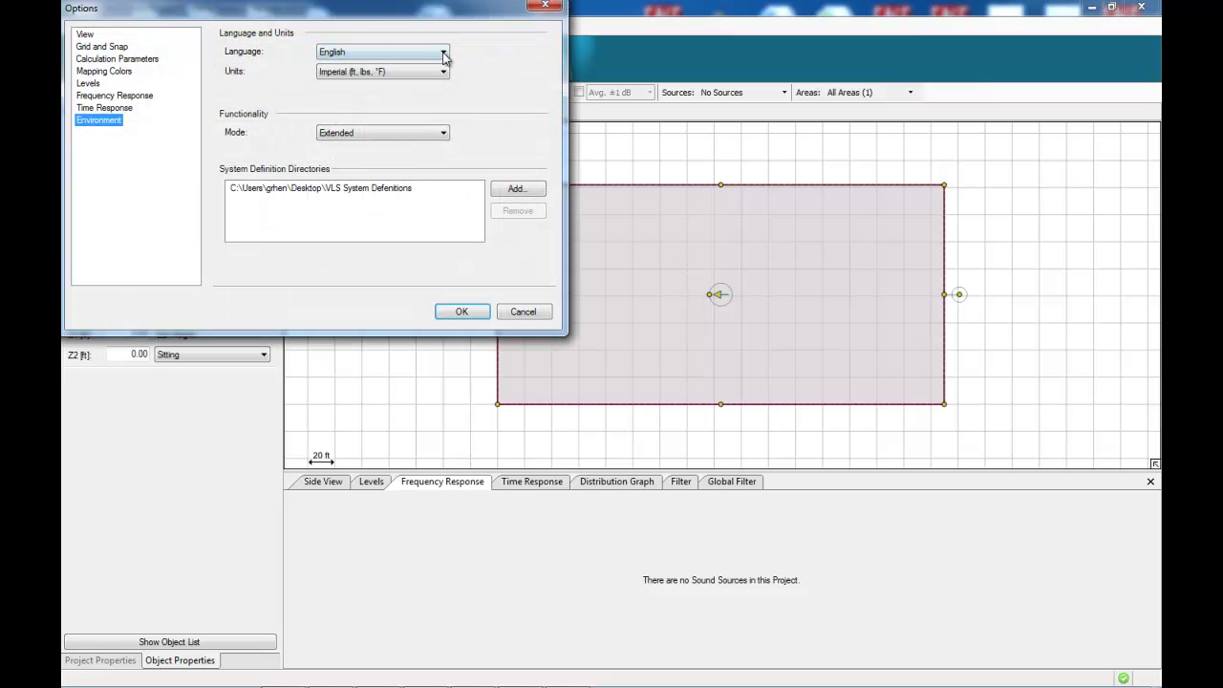
{"action": "left_click", "coordinate": [445, 53]}
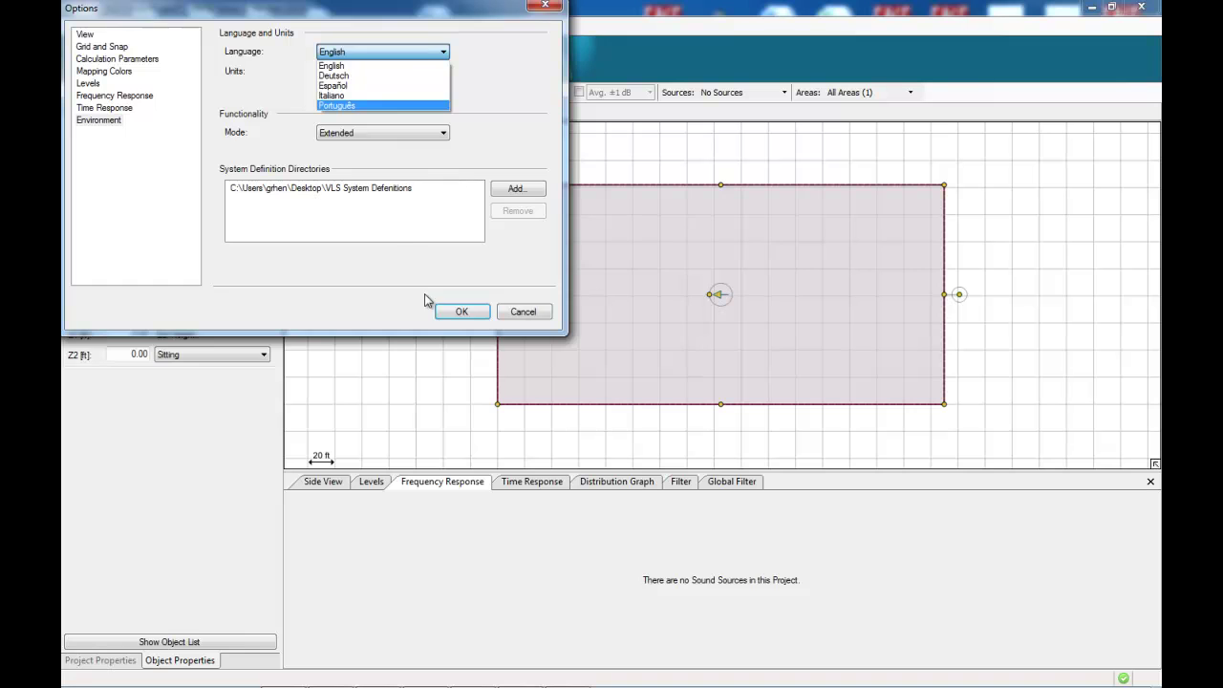
{"action": "left_click", "coordinate": [455, 312]}
{"action": "left_click", "coordinate": [455, 311]}
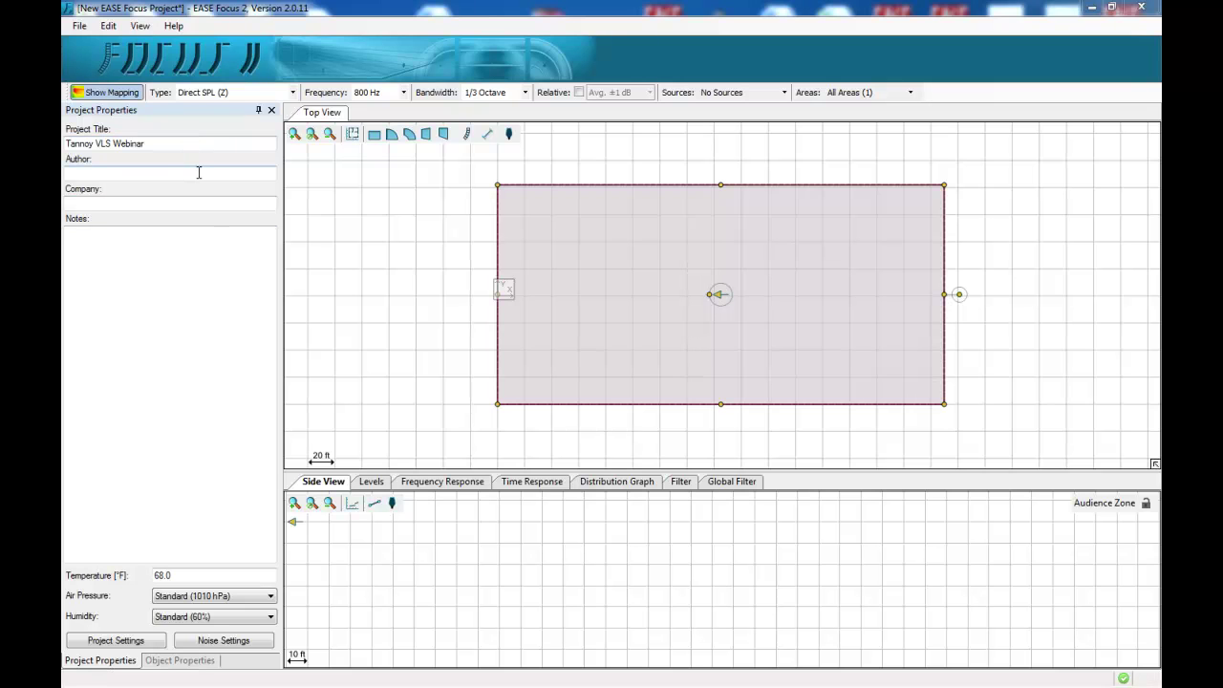
Undo the audience zone resize to restore its 328.08 by 164.04 ft size.
{"action": "left_click", "coordinate": [181, 660]}
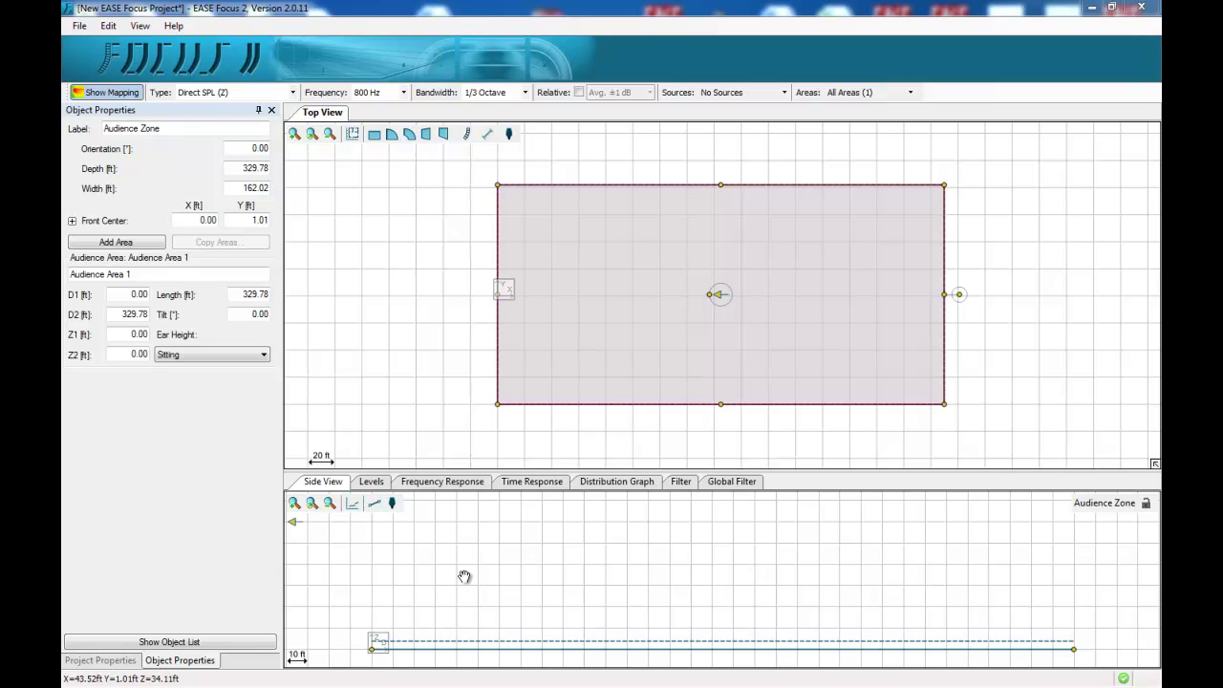
{"action": "left_click", "coordinate": [378, 516]}
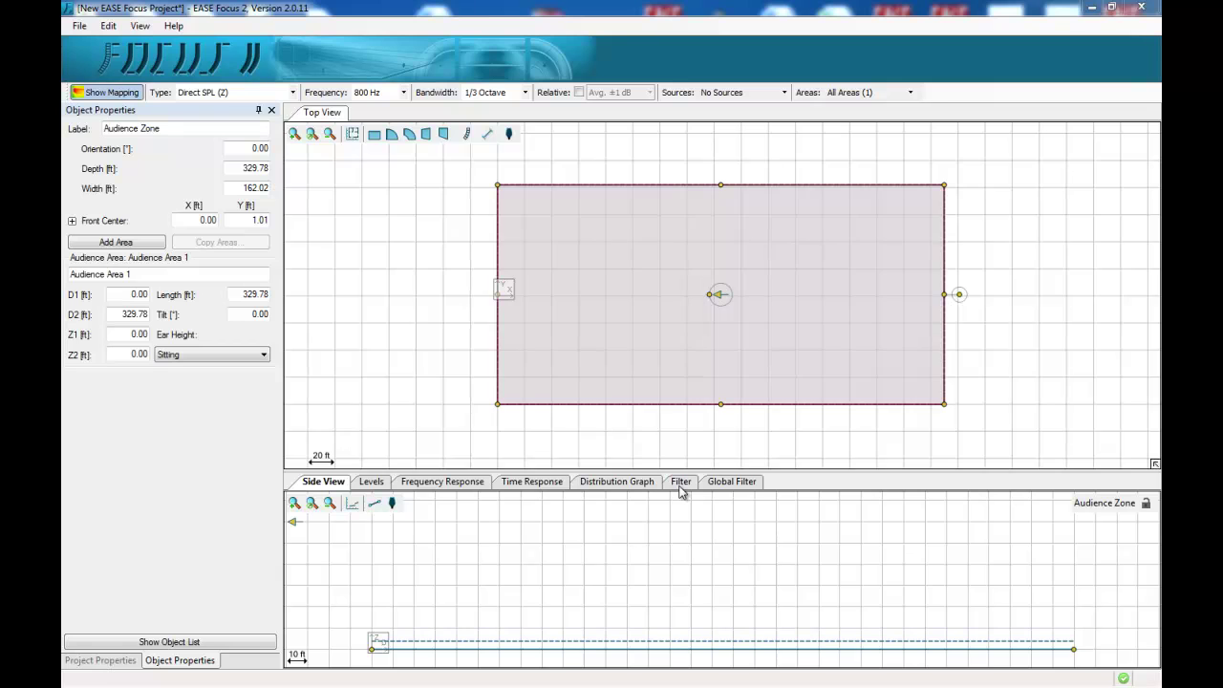
{"action": "key", "text": "ctrl+z"}
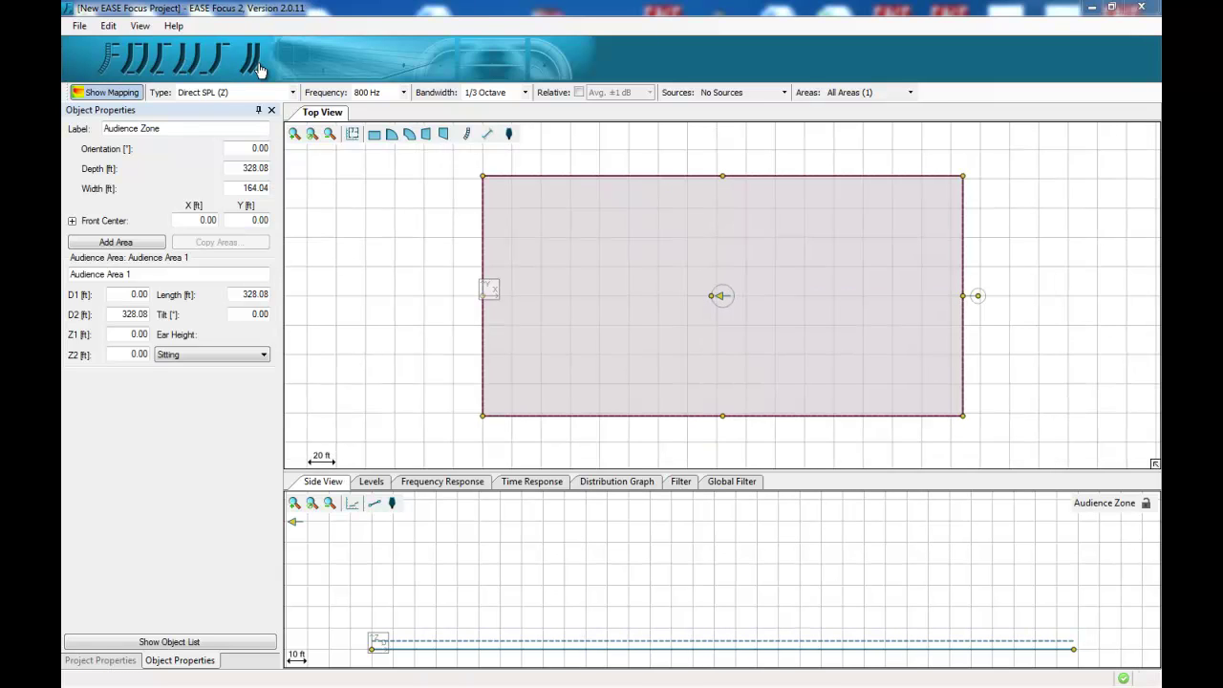
Add a Tannoy VLS30 line array as a new sound source at 10 ft height.
{"action": "left_click", "coordinate": [111, 28]}
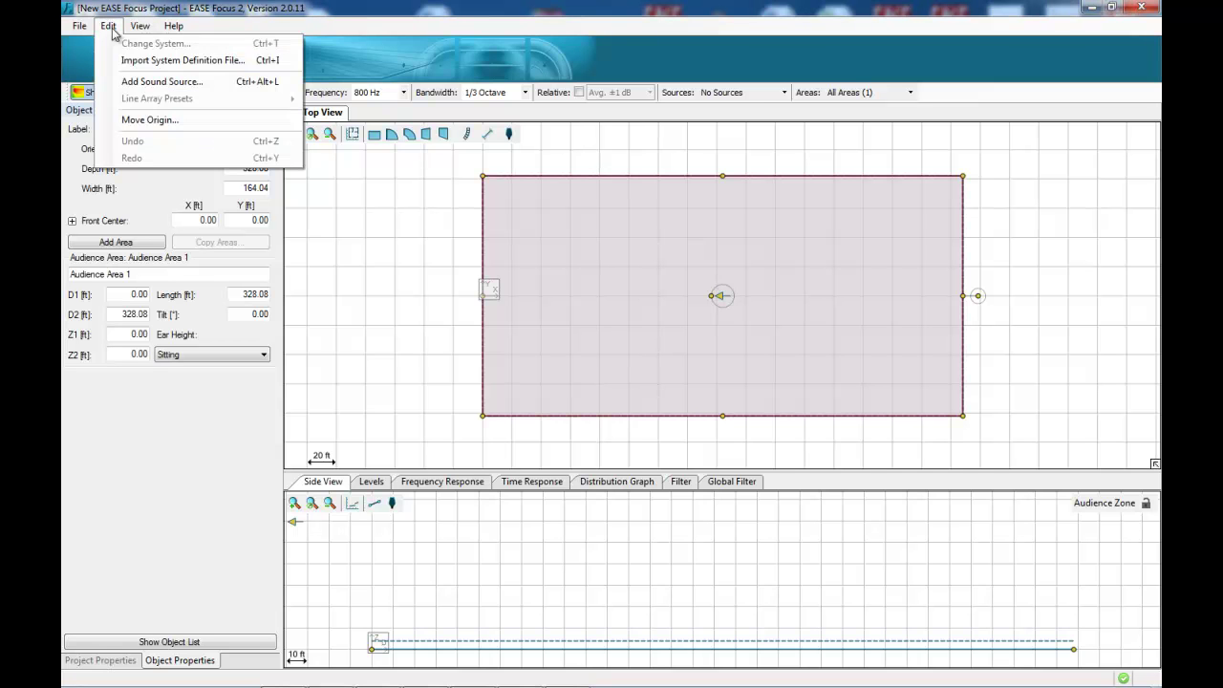
{"action": "left_click", "coordinate": [145, 84]}
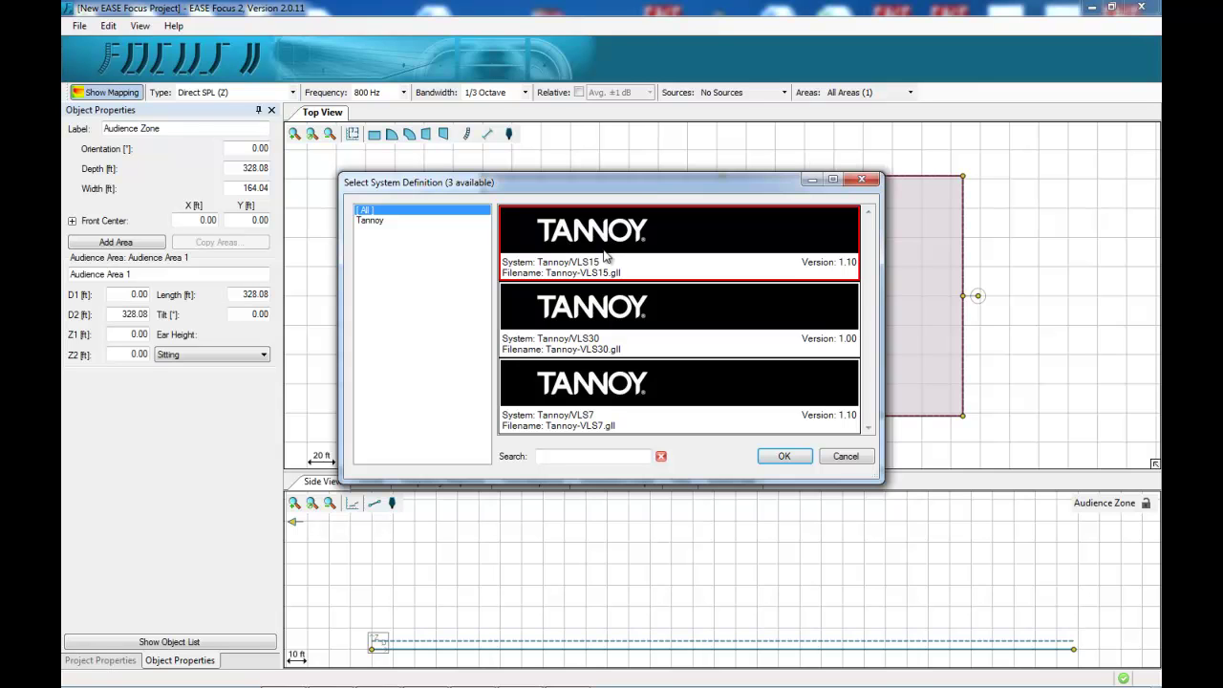
{"action": "left_click", "coordinate": [673, 327]}
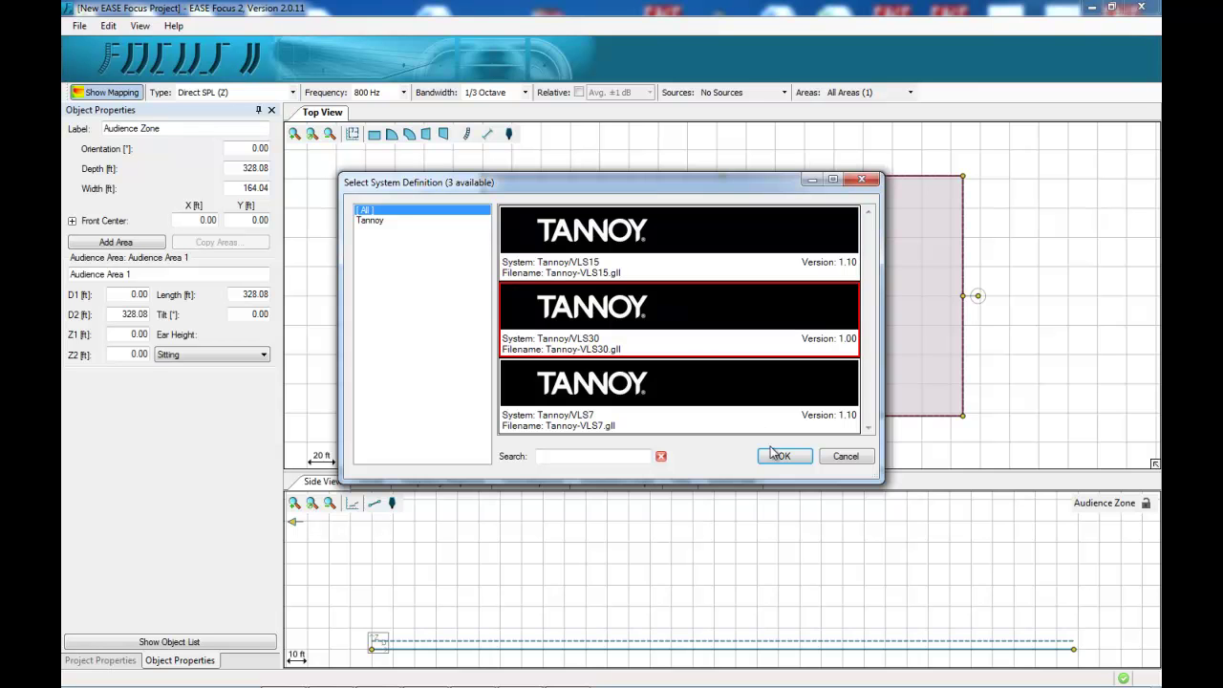
{"action": "left_click", "coordinate": [783, 457]}
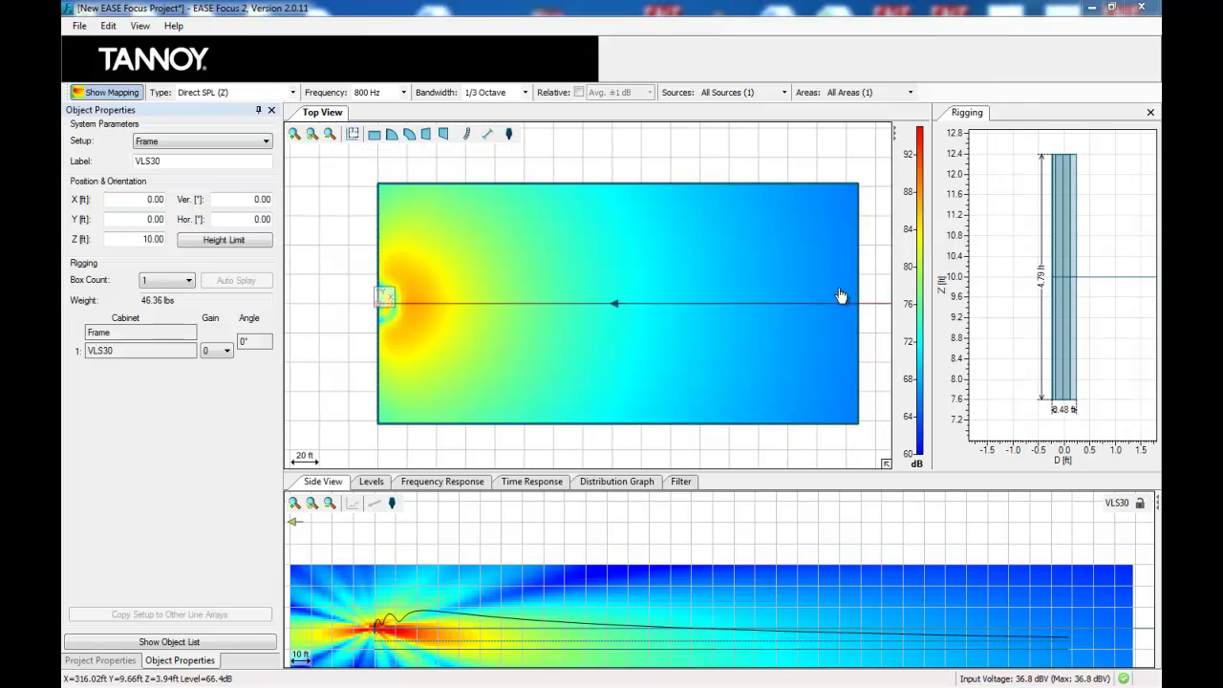
Set the Sources list to No Sources, clearing the SPL coverage map.
{"action": "left_click", "coordinate": [785, 92]}
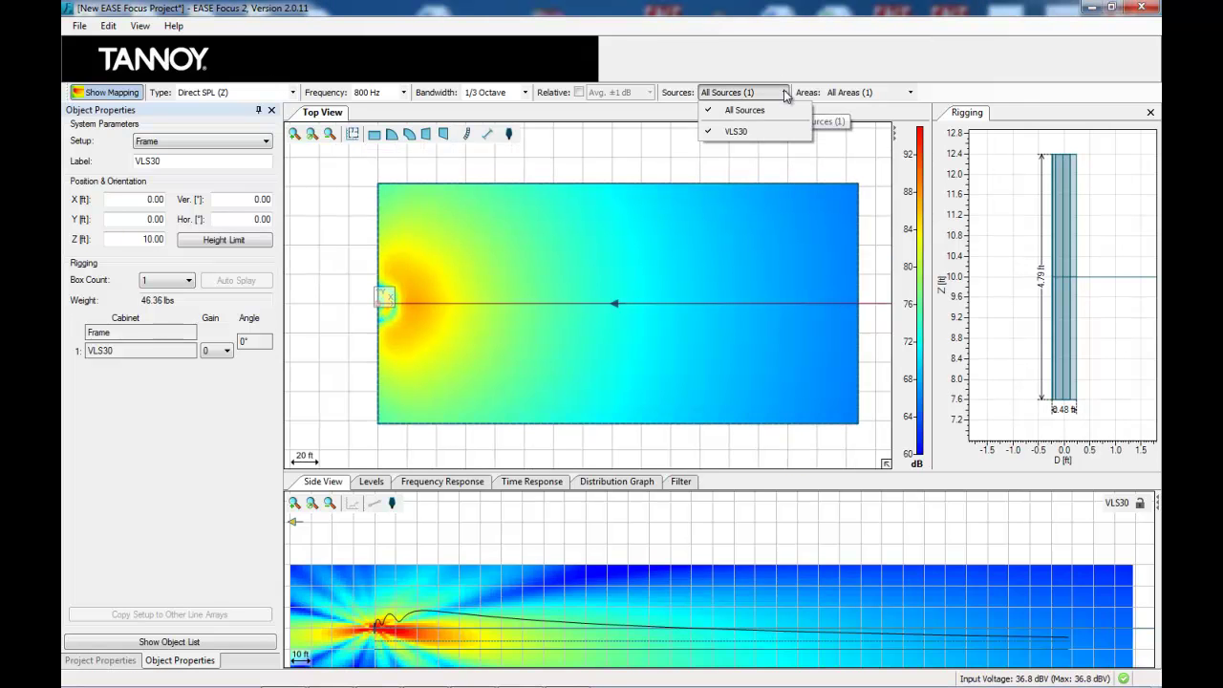
{"action": "left_click", "coordinate": [768, 111]}
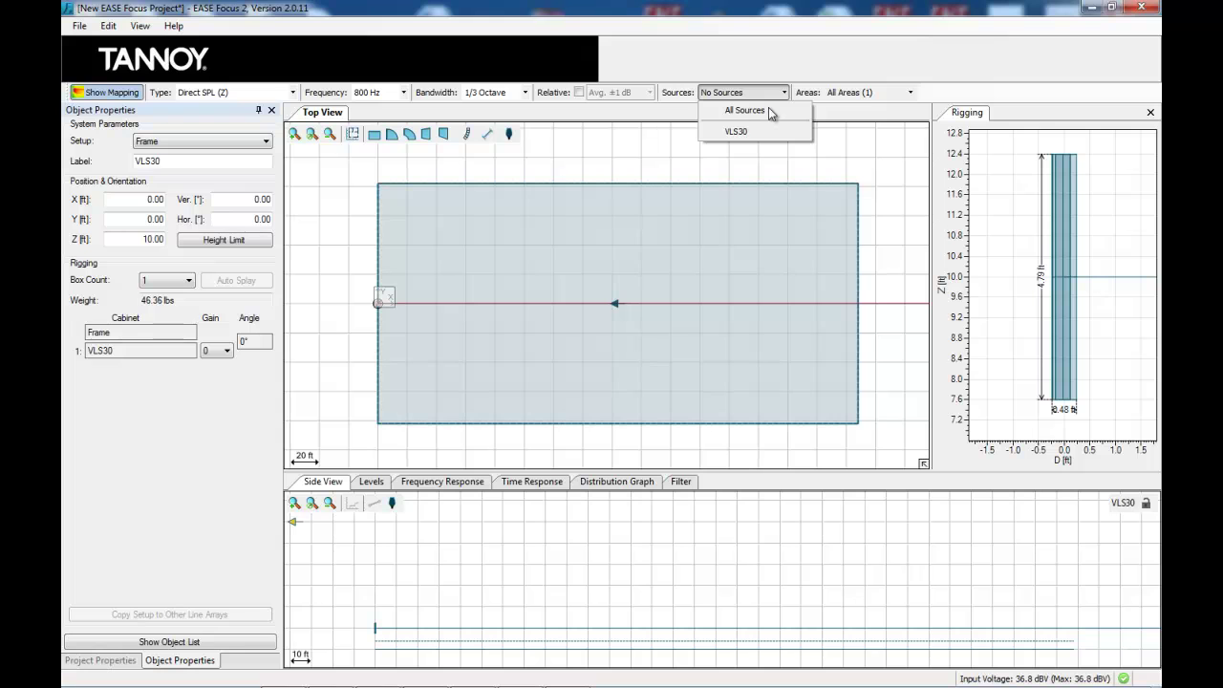
{"action": "left_click", "coordinate": [914, 238]}
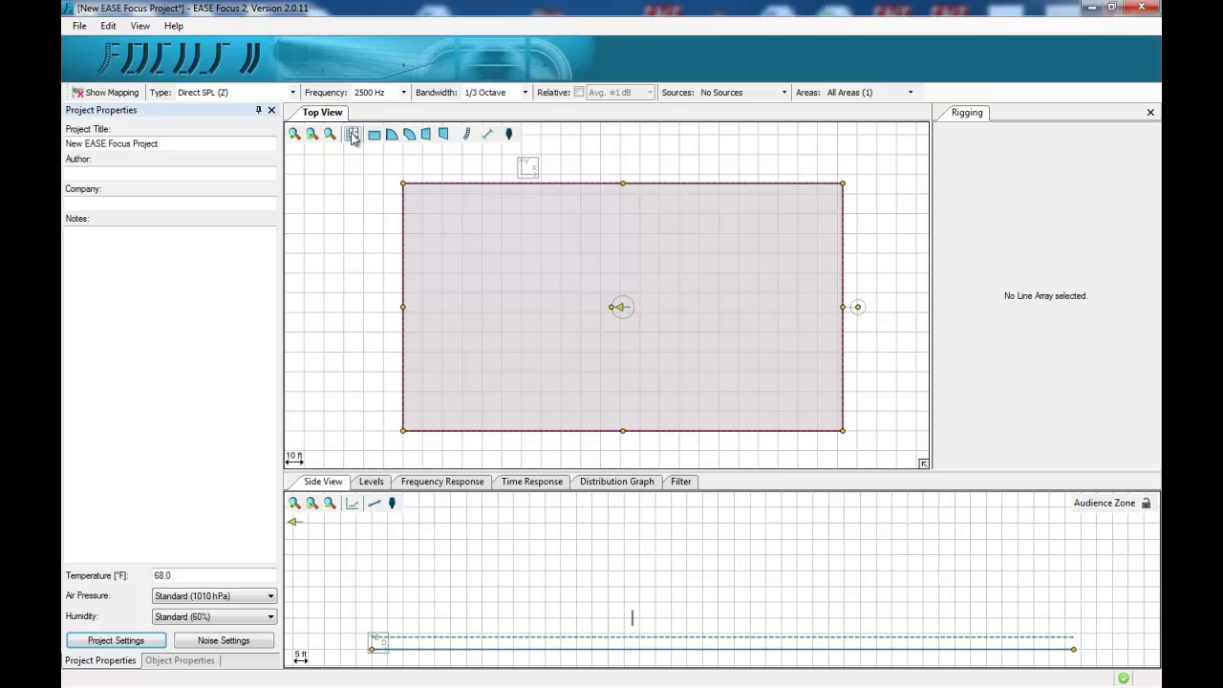
Load the 'church plan' image as the room's layout picture.
{"action": "left_click", "coordinate": [352, 135]}
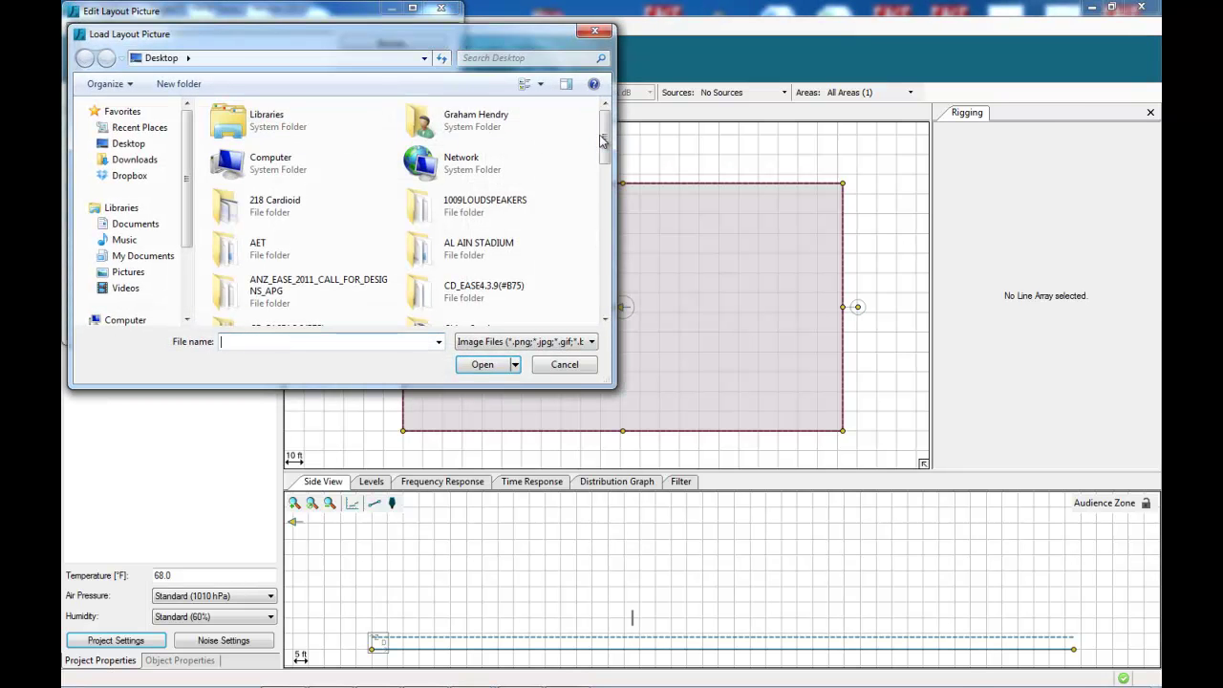
{"action": "scroll", "coordinate": [597, 309], "scroll_direction": "down", "scroll_amount": 5}
{"action": "left_click", "coordinate": [462, 299]}
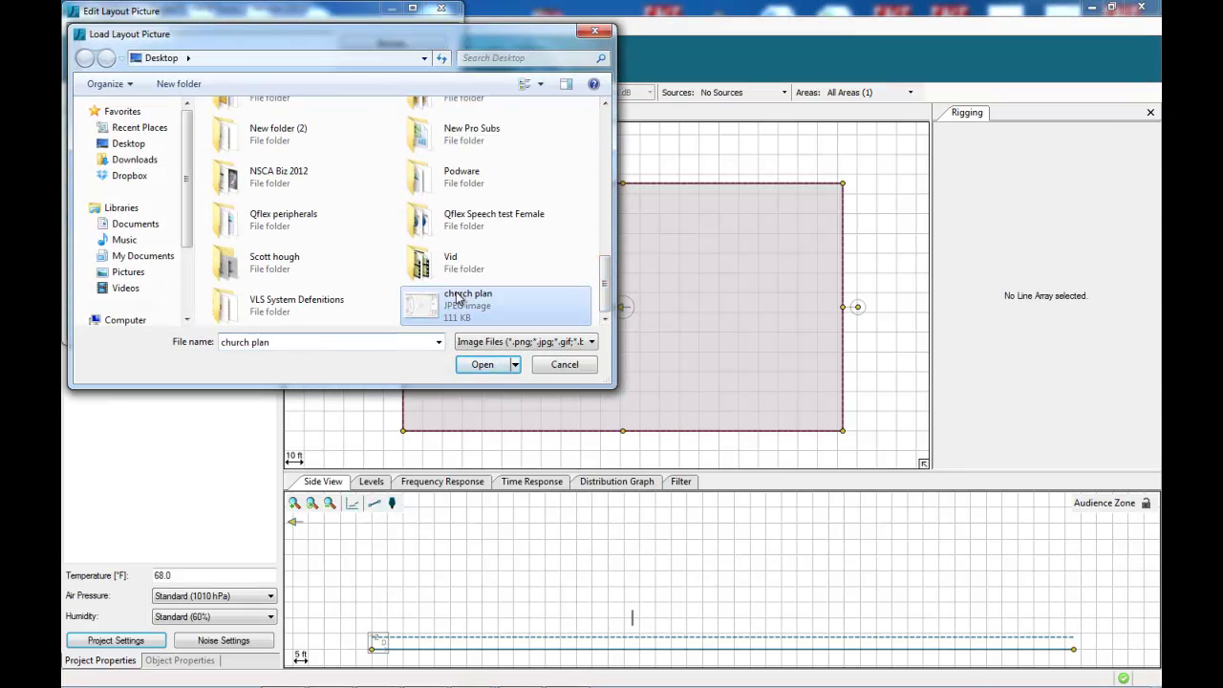
{"action": "left_click", "coordinate": [482, 365]}
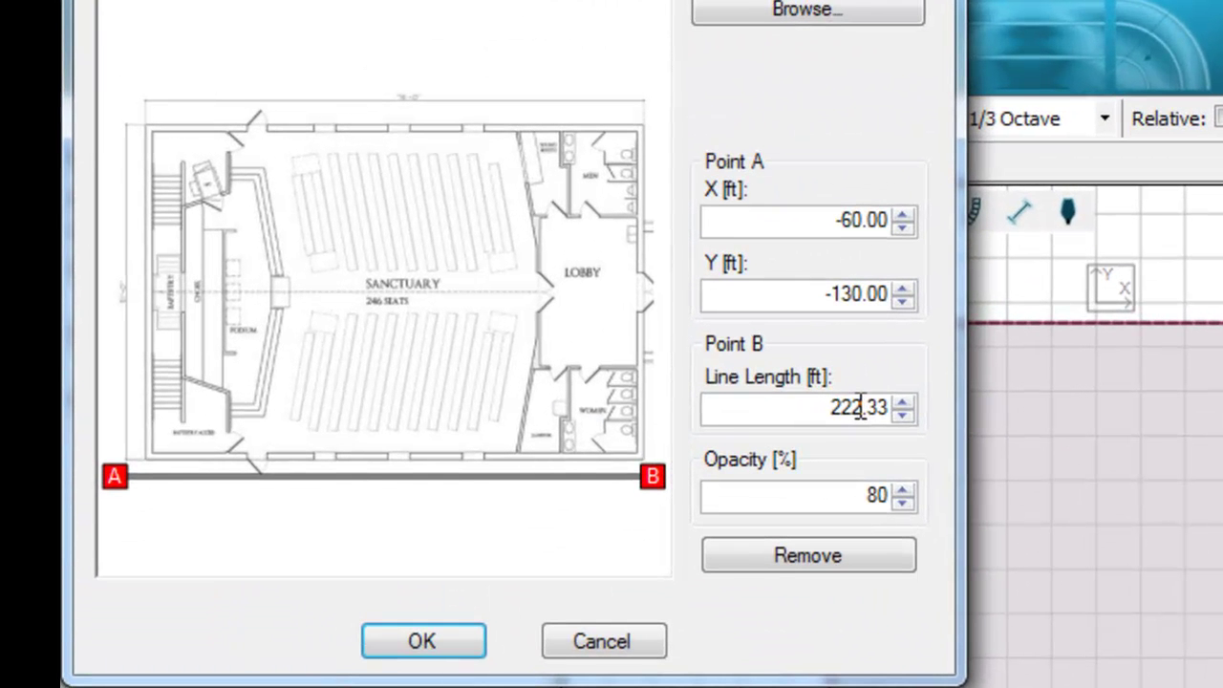
Scale the church plan so its reference line length is 180 ft.
{"action": "left_click", "coordinate": [859, 408]}
{"action": "key", "text": "BackSpace"}
{"action": "key", "text": "BackSpace"}
{"action": "key", "text": "BackSpace"}
{"action": "left_click", "coordinate": [882, 408]}
{"action": "key", "text": "BackSpace"}
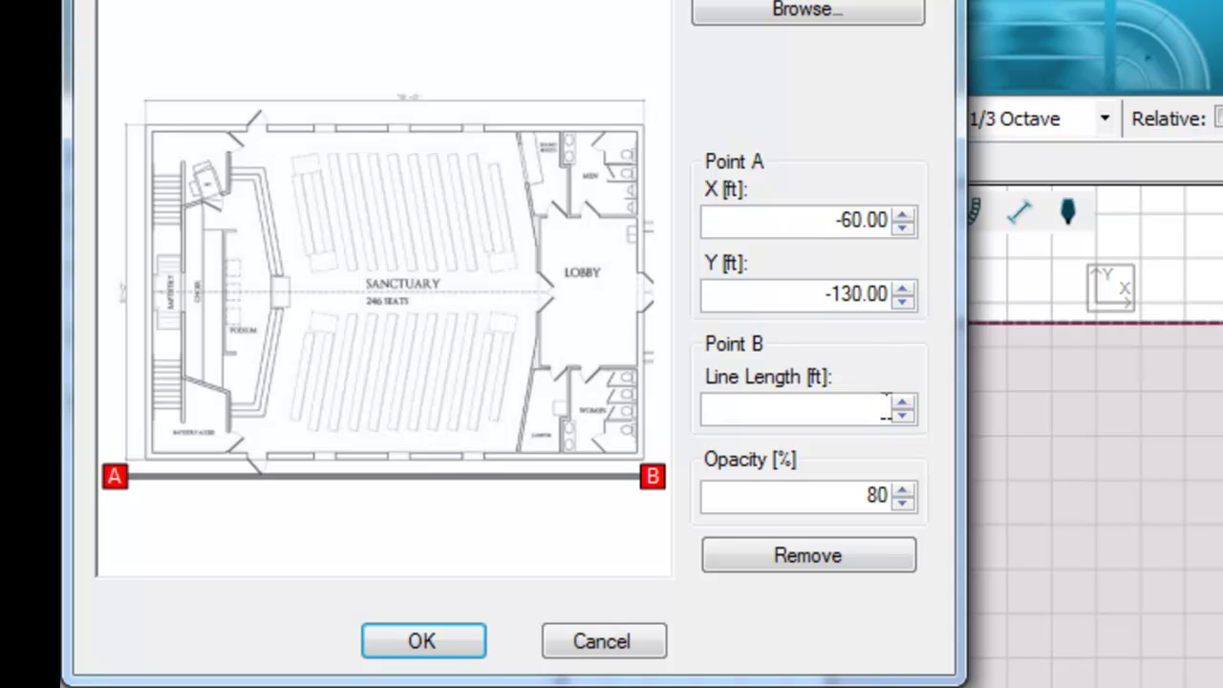
{"action": "type", "text": "180"}
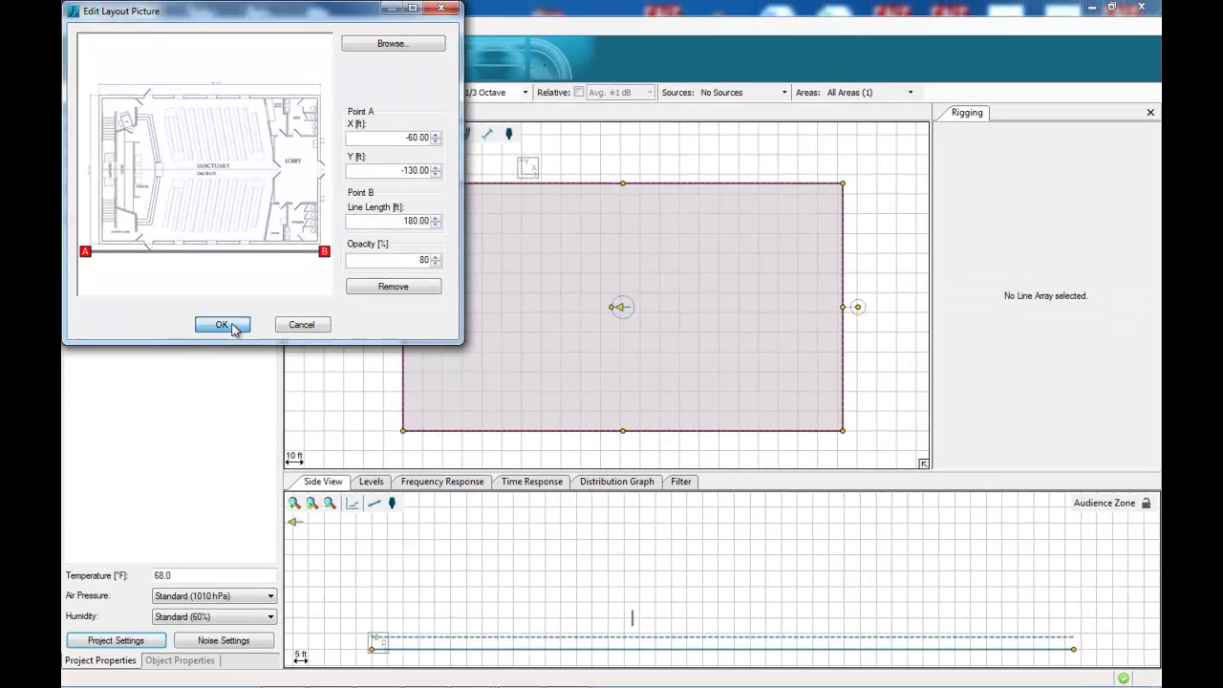
{"action": "left_click", "coordinate": [423, 641]}
{"action": "left_click", "coordinate": [527, 265]}
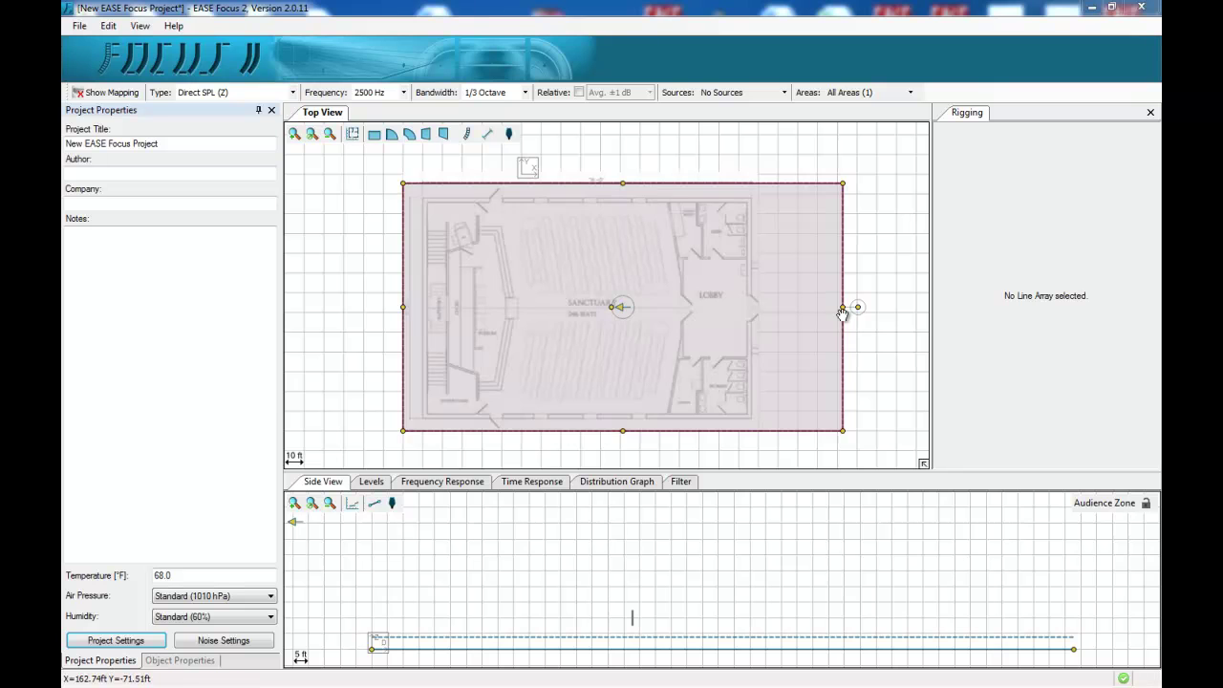
Drag the audience zone's right, top, left and bottom edges to the sanctuary walls.
{"action": "left_click_drag", "start_coordinate": [844, 307], "coordinate": [671, 311]}
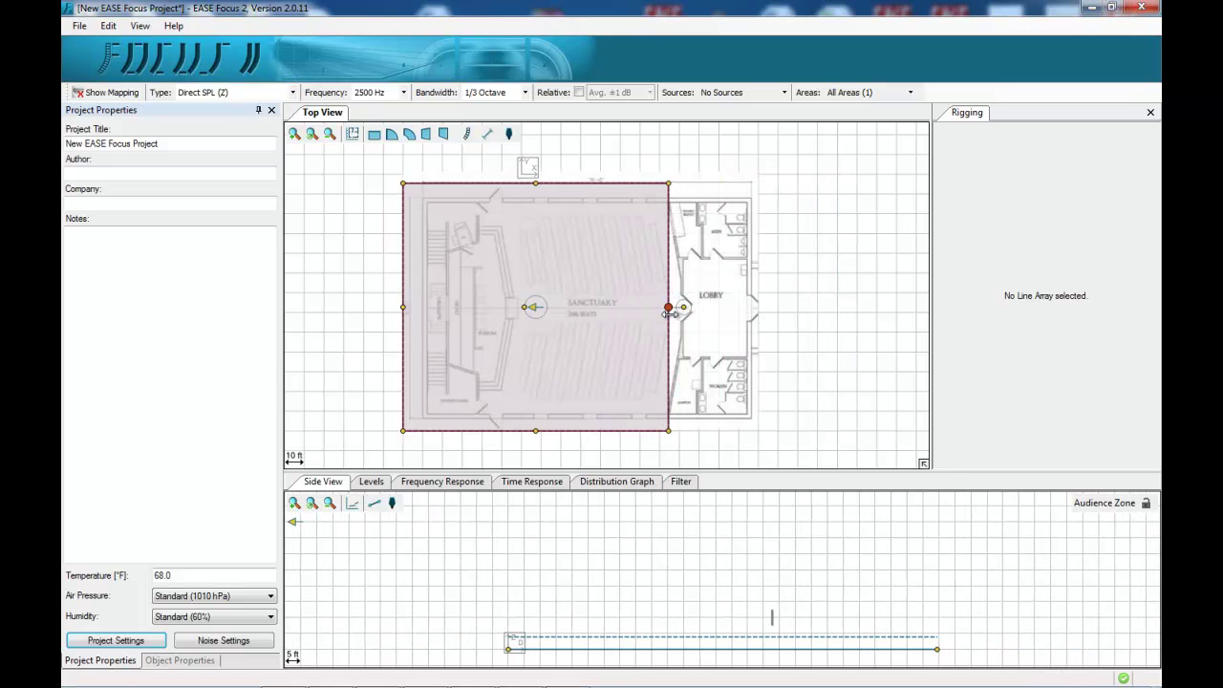
{"action": "left_click_drag", "start_coordinate": [535, 182], "coordinate": [535, 208]}
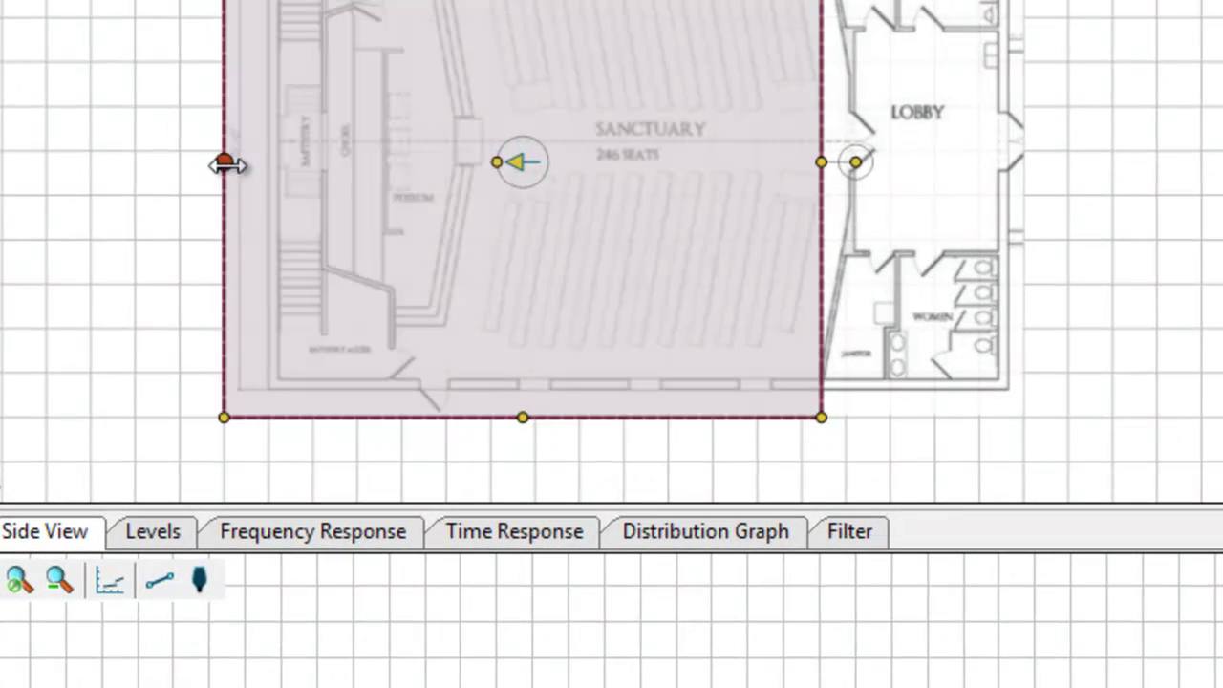
{"action": "left_click_drag", "start_coordinate": [224, 165], "coordinate": [401, 164]}
{"action": "left_click_drag", "start_coordinate": [611, 417], "coordinate": [612, 370]}
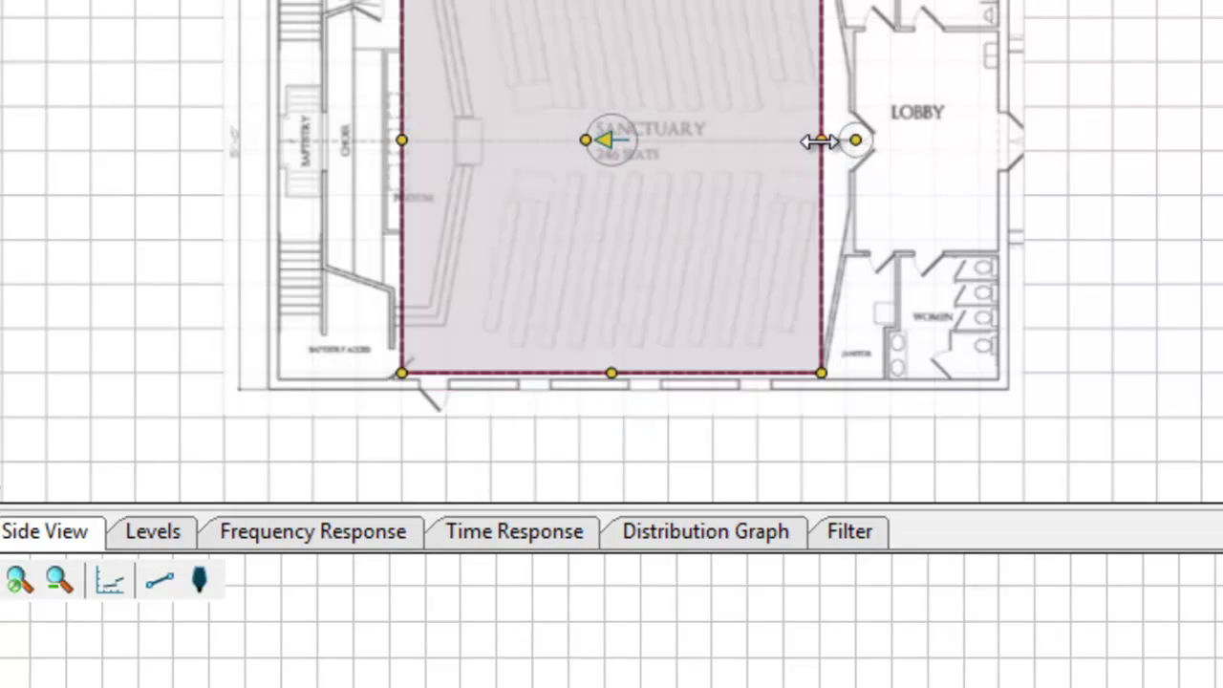
{"action": "left_click_drag", "start_coordinate": [822, 141], "coordinate": [836, 141]}
{"action": "key", "text": "Escape"}
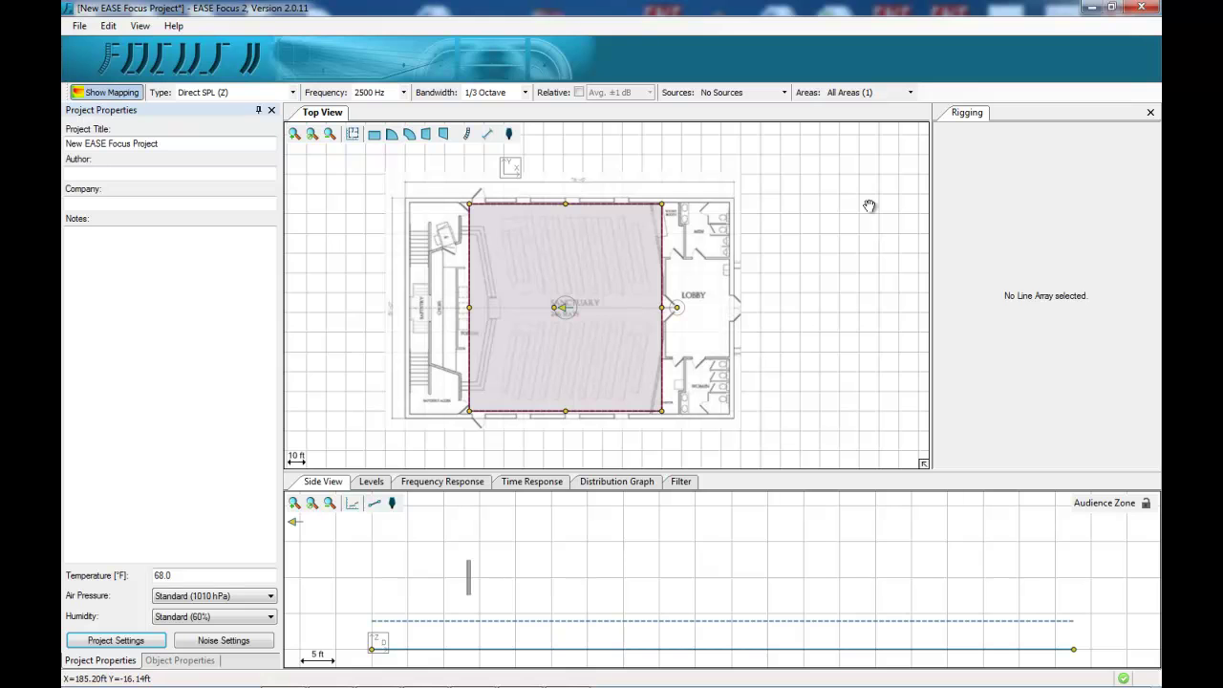
Move the VLS30 line array into the sanctuary's upper-left corner.
{"action": "left_click_drag", "start_coordinate": [869, 205], "coordinate": [871, 396]}
{"action": "left_click_drag", "start_coordinate": [498, 195], "coordinate": [480, 422]}
{"action": "left_click_drag", "start_coordinate": [785, 369], "coordinate": [754, 161]}
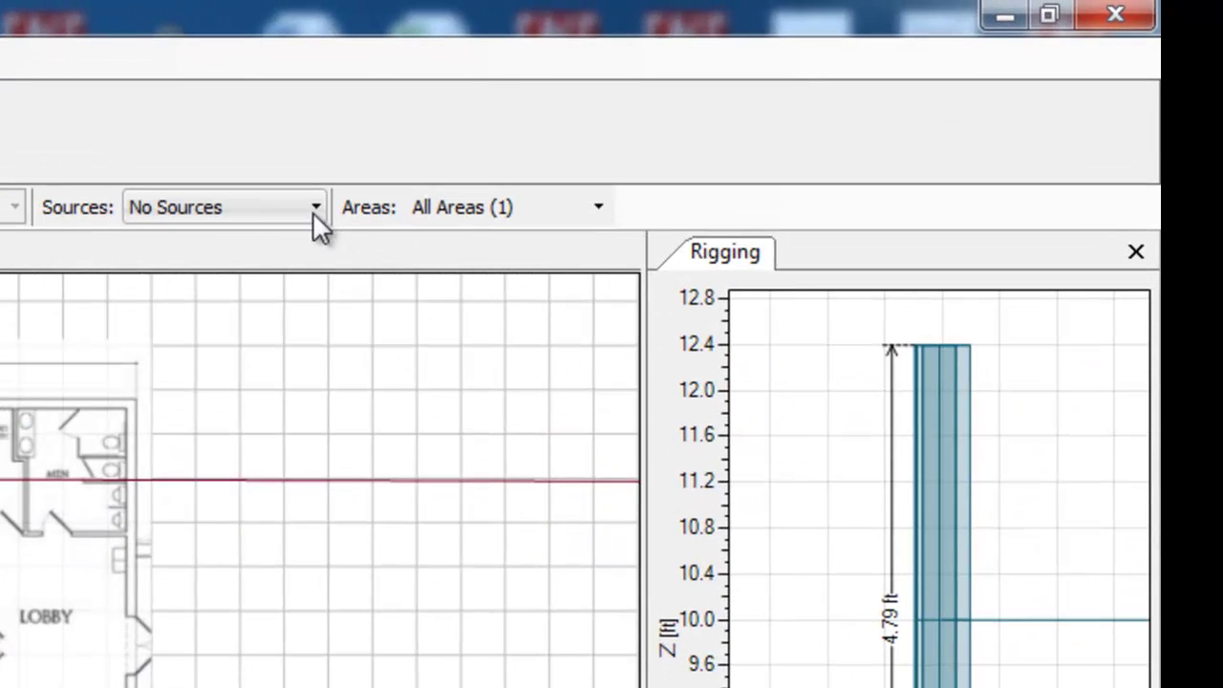
Switch All Sources back on so the VLS30 SPL map shows.
{"action": "left_click", "coordinate": [312, 211]}
{"action": "left_click", "coordinate": [254, 247]}
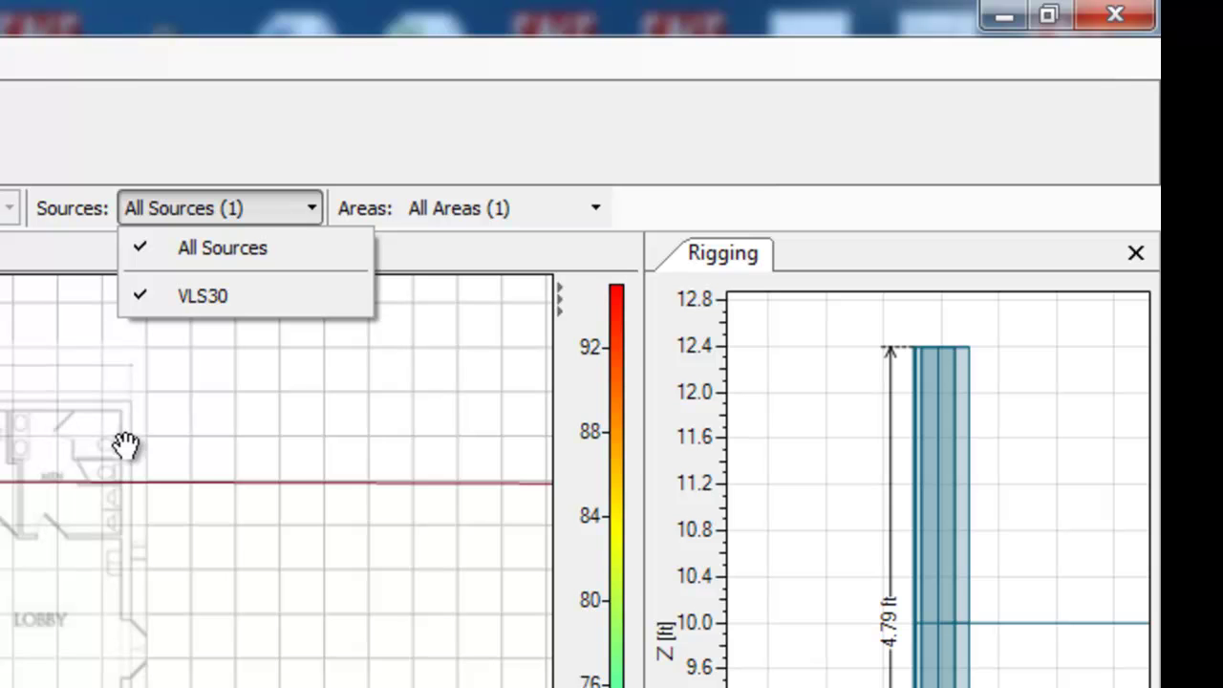
{"action": "left_click", "coordinate": [280, 490]}
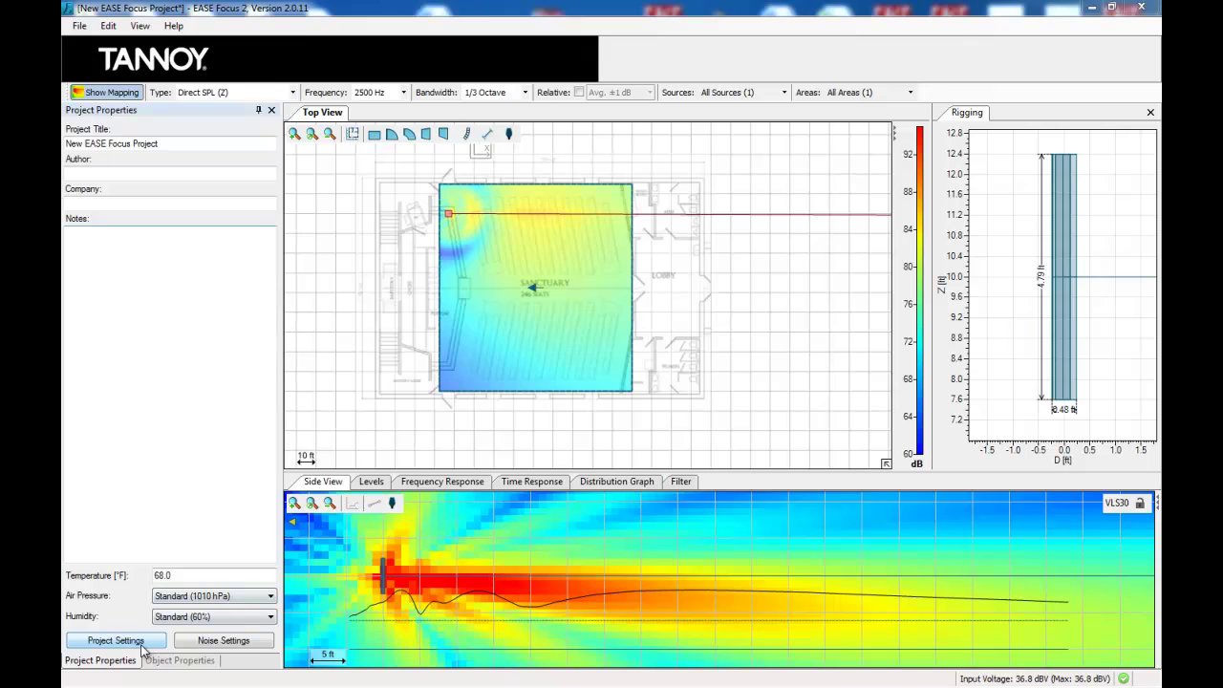
Confirm the 3.94 ft sitting ear height and show the VLS30's Levels graph.
{"action": "left_click", "coordinate": [128, 640]}
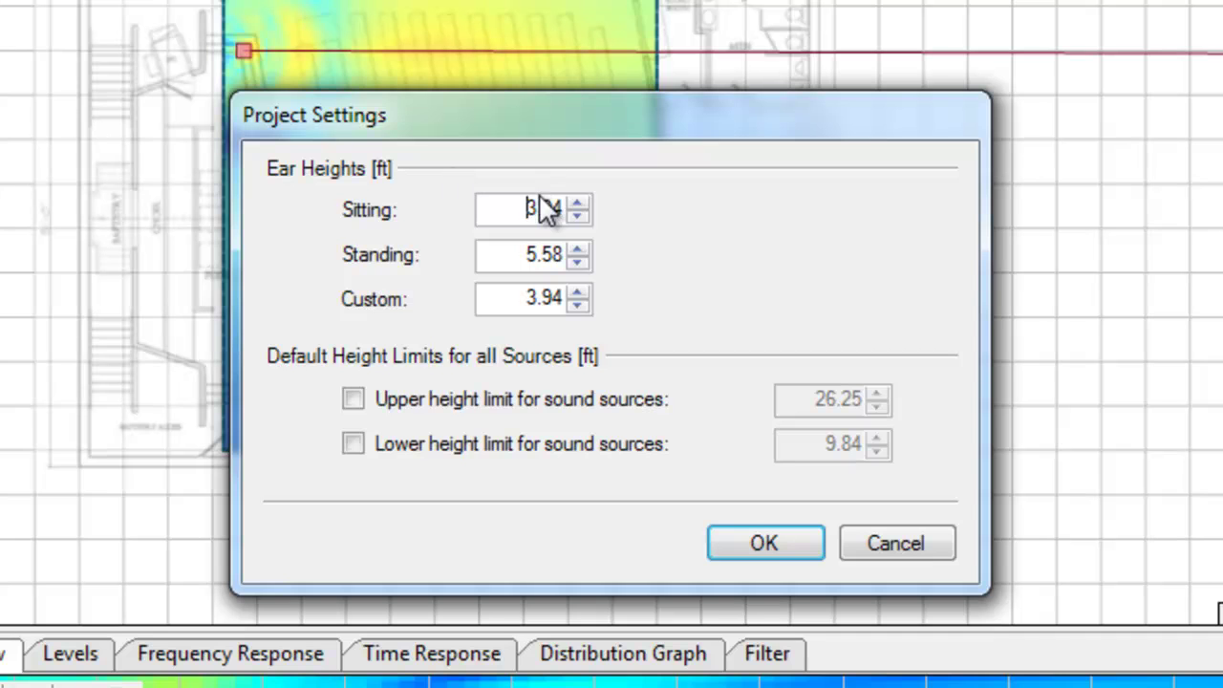
{"action": "left_click", "coordinate": [514, 212]}
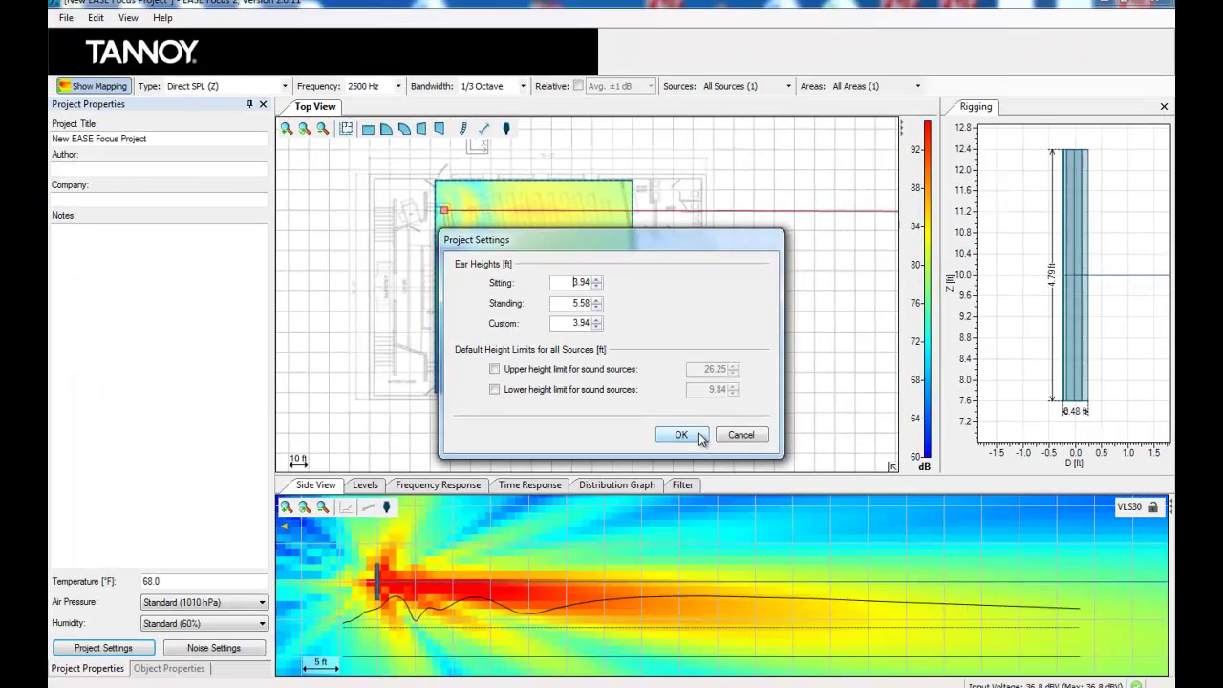
{"action": "left_click", "coordinate": [808, 548]}
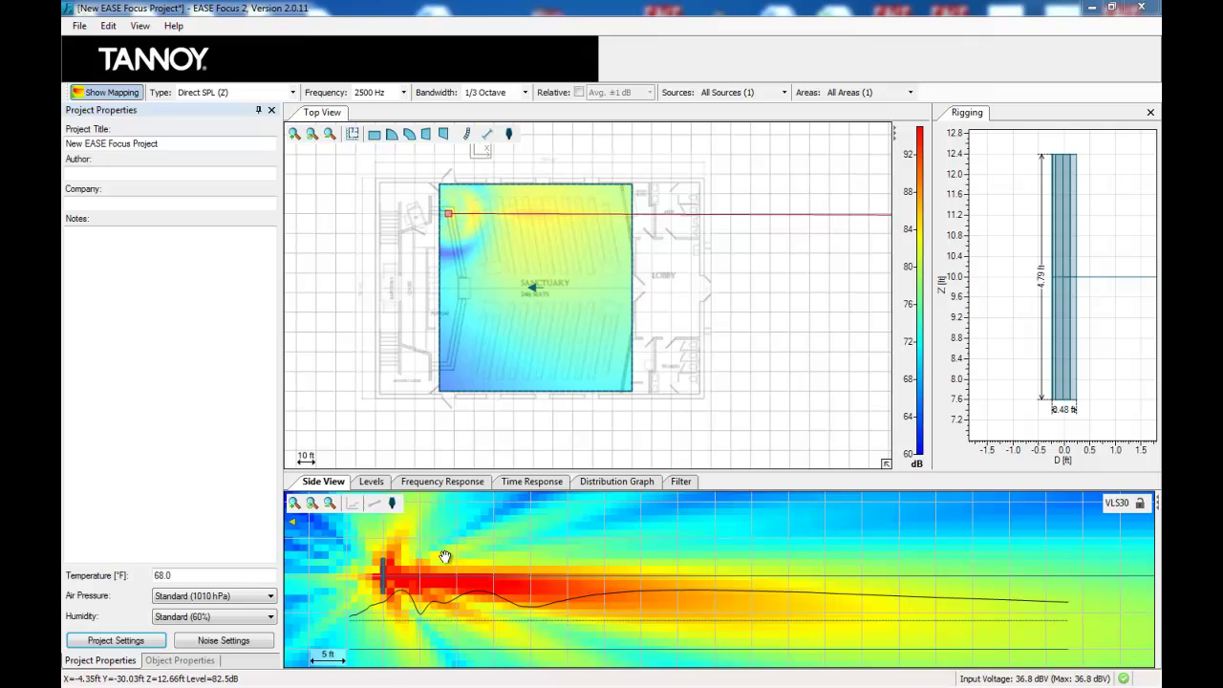
{"action": "left_click", "coordinate": [372, 481]}
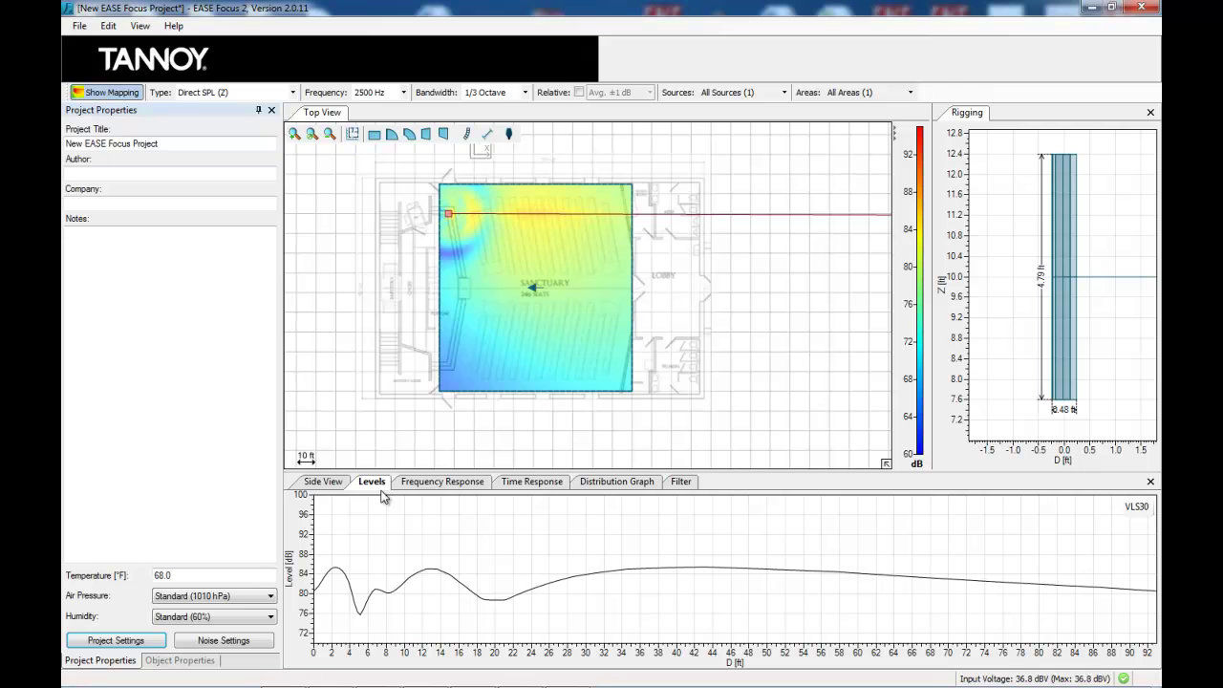
Set the first VLS30's height to 7 ft and rotate its aim to about −9.65°.
{"action": "left_click", "coordinate": [205, 663]}
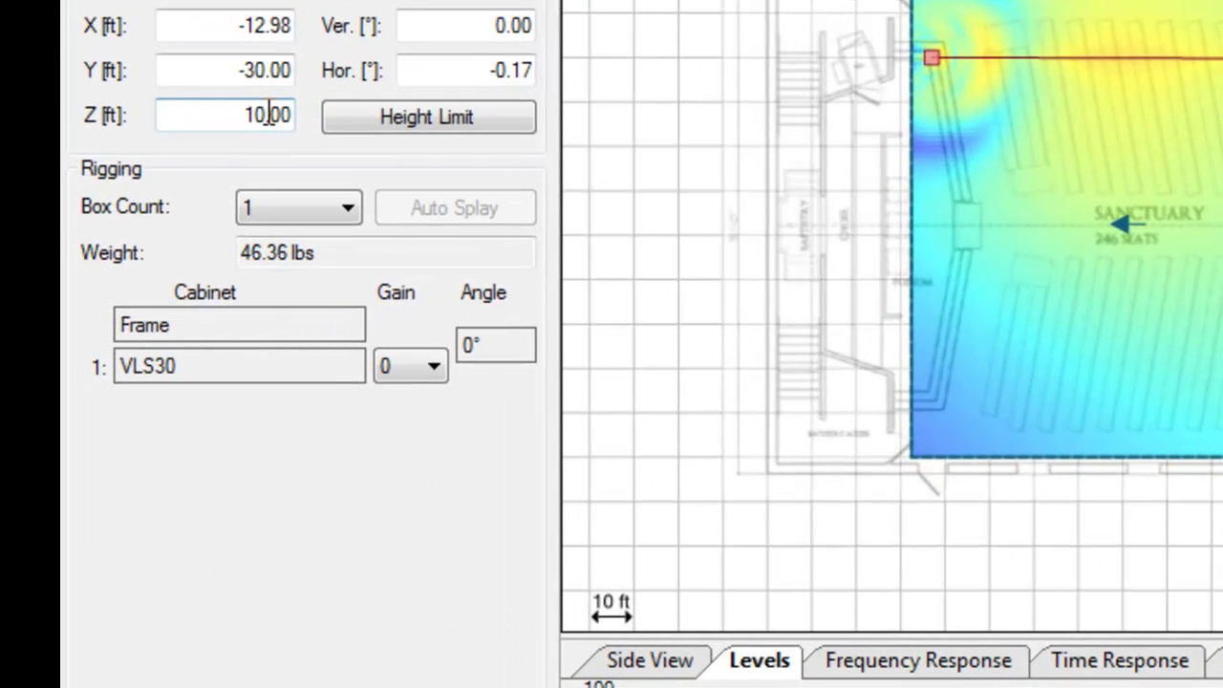
{"action": "left_click", "coordinate": [243, 141]}
{"action": "key", "text": "BackSpace"}
{"action": "key", "text": "BackSpace"}
{"action": "type", "text": "7"}
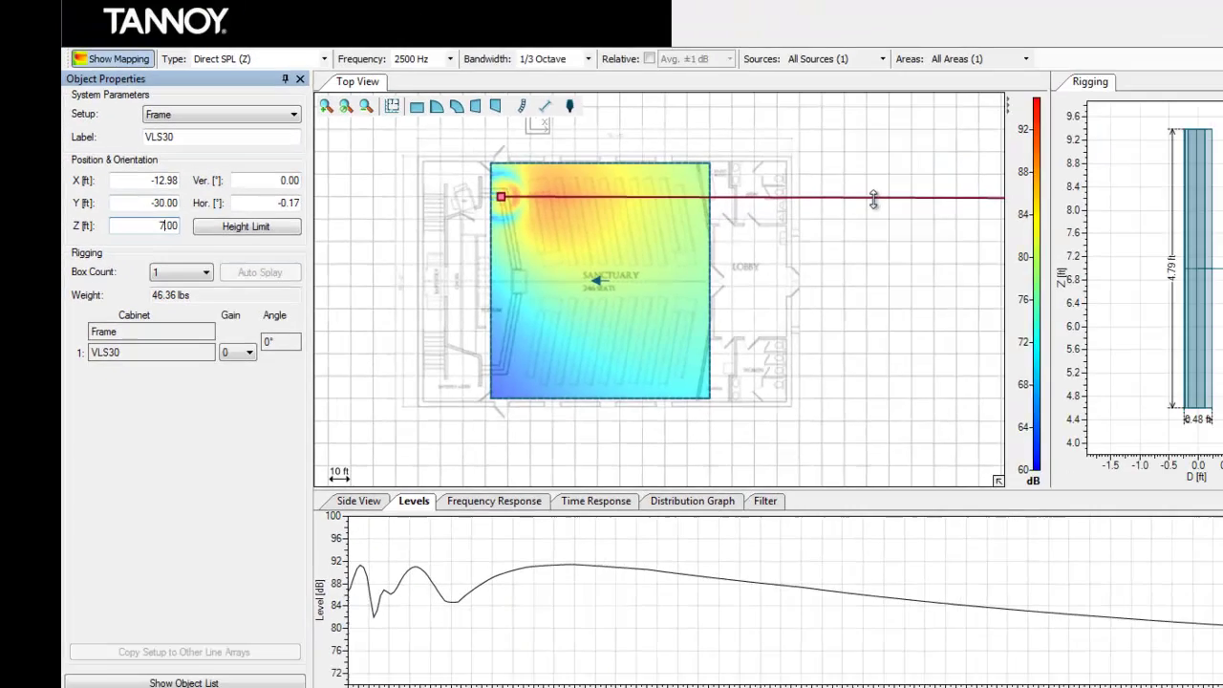
{"action": "left_click_drag", "start_coordinate": [776, 214], "coordinate": [769, 267]}
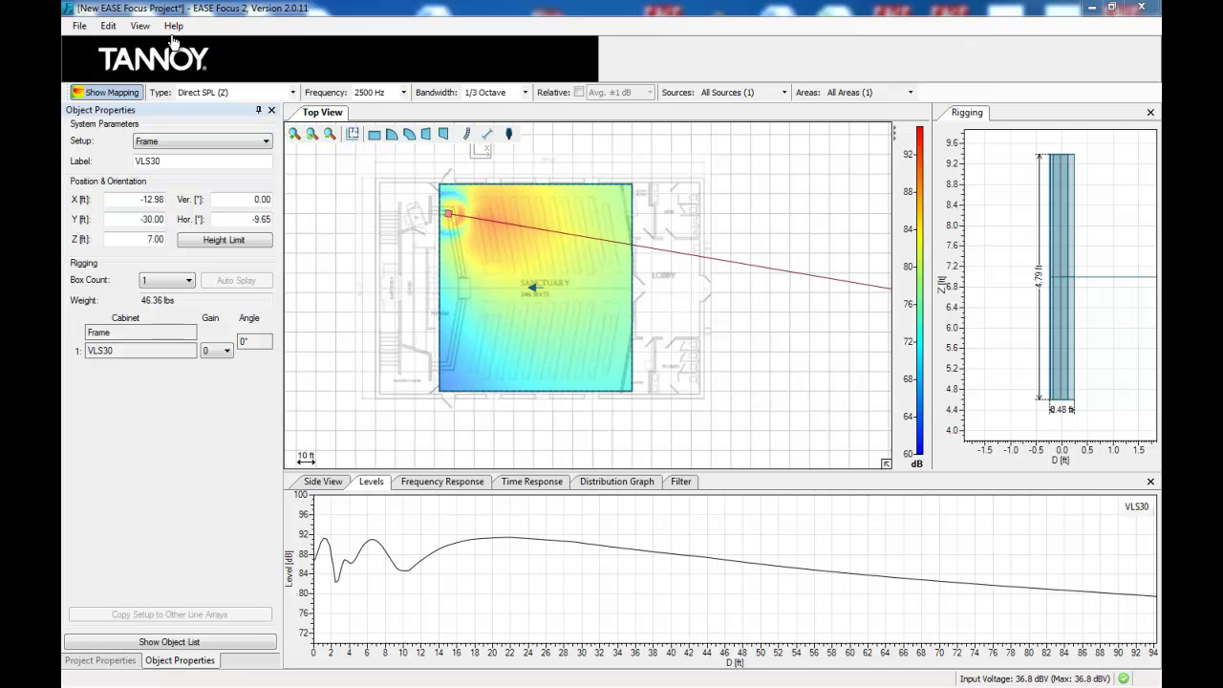
Add a second VLS30 at the sanctuary's lower left, aimed toward the far wall.
{"action": "left_click", "coordinate": [109, 29]}
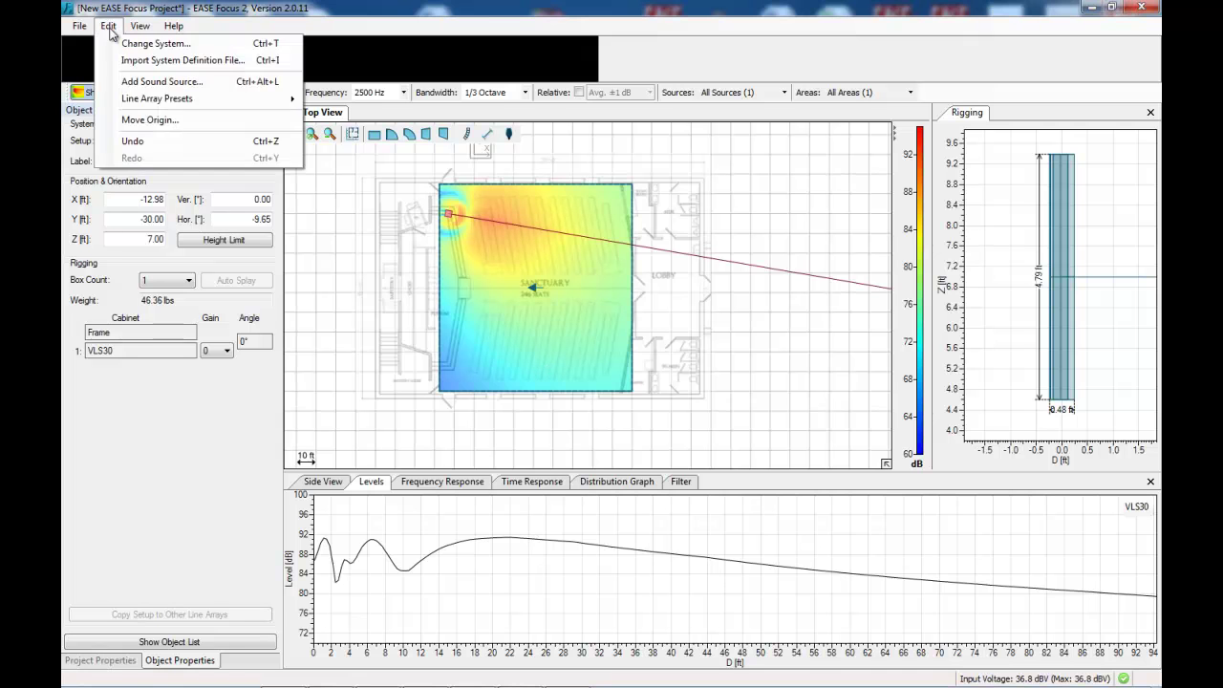
{"action": "left_click", "coordinate": [161, 82]}
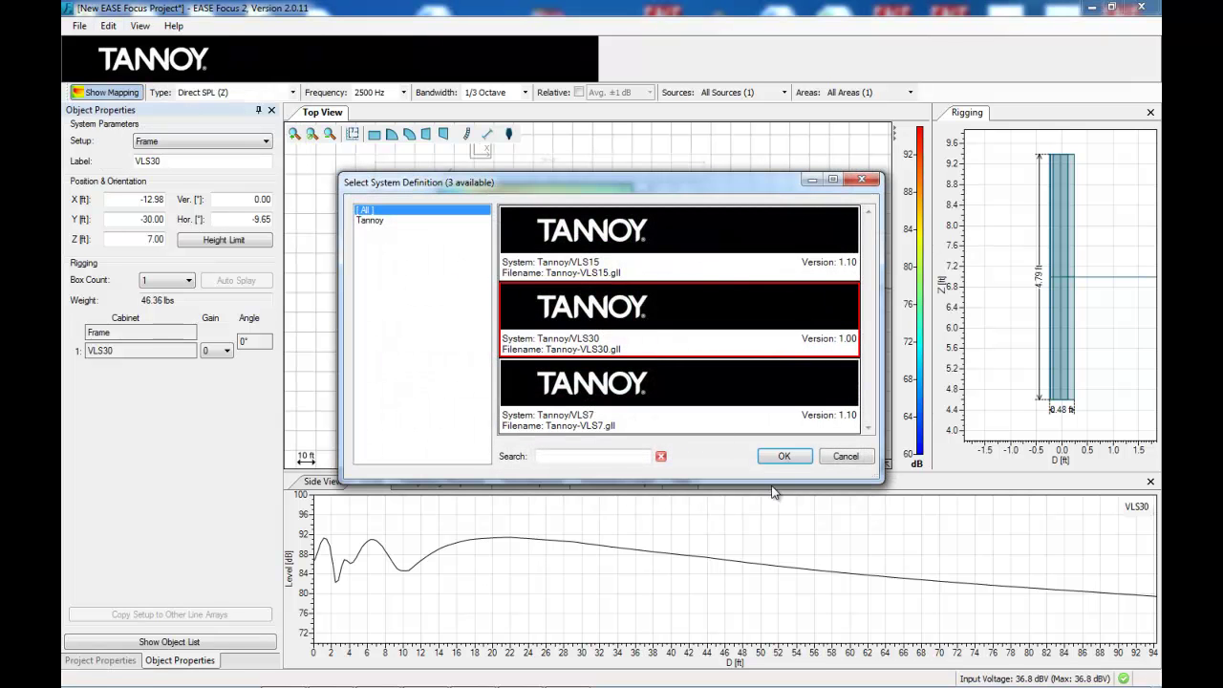
{"action": "left_click", "coordinate": [791, 456]}
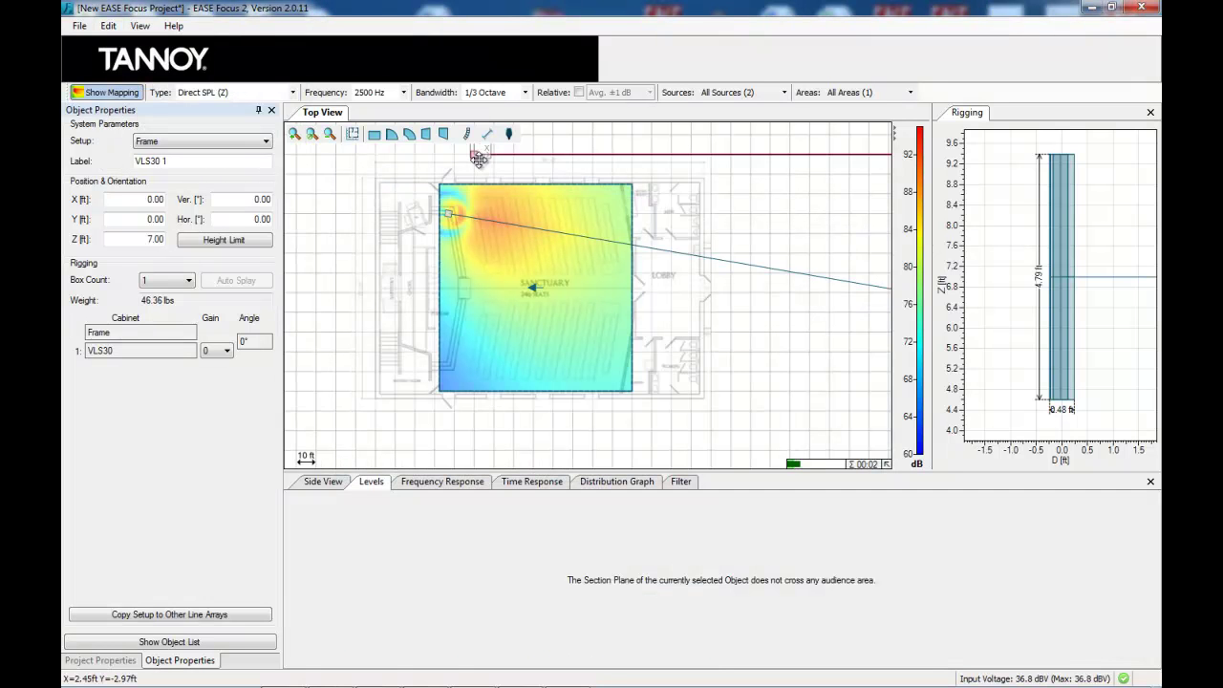
{"action": "left_click_drag", "start_coordinate": [469, 156], "coordinate": [450, 366]}
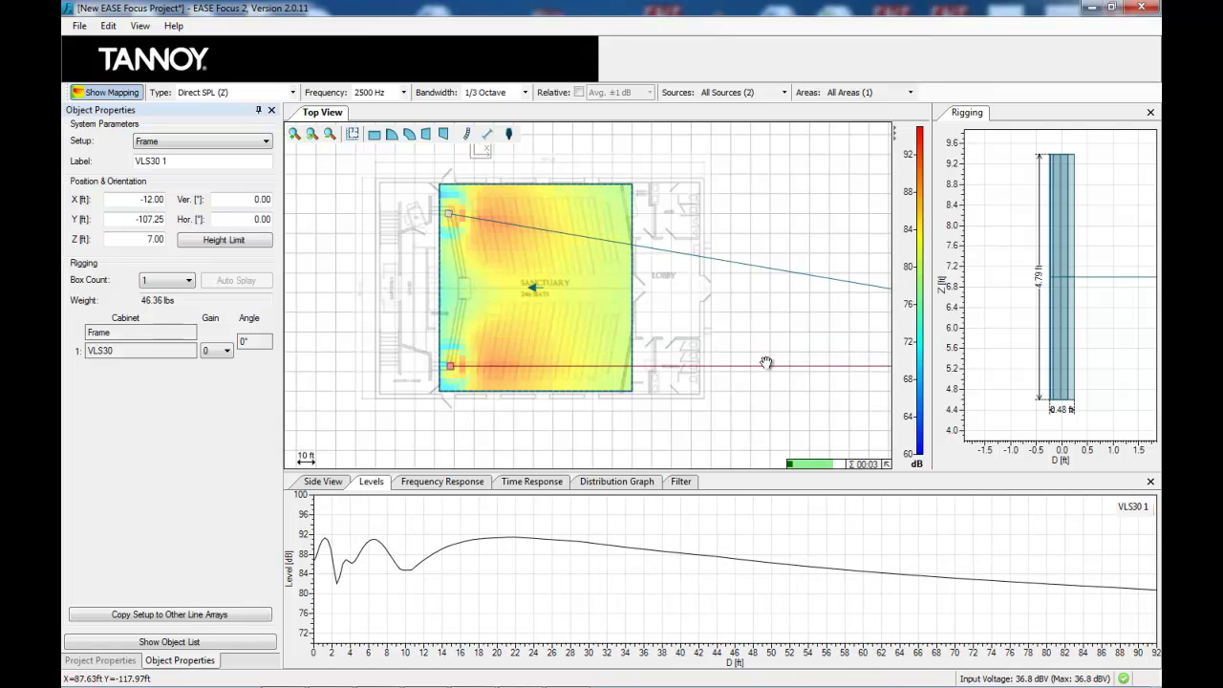
{"action": "left_click_drag", "start_coordinate": [769, 364], "coordinate": [776, 306]}
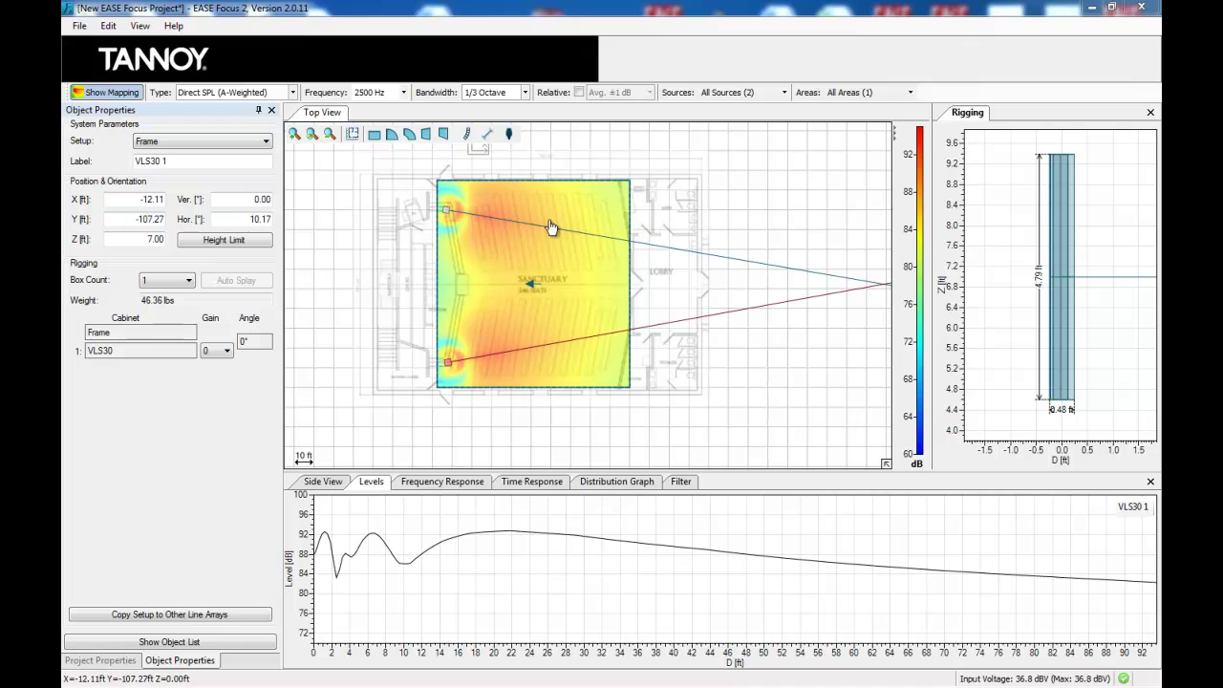
Place four receivers: three across the upper seating, one in the lower middle.
{"action": "left_click", "coordinate": [509, 134]}
{"action": "left_click", "coordinate": [496, 252]}
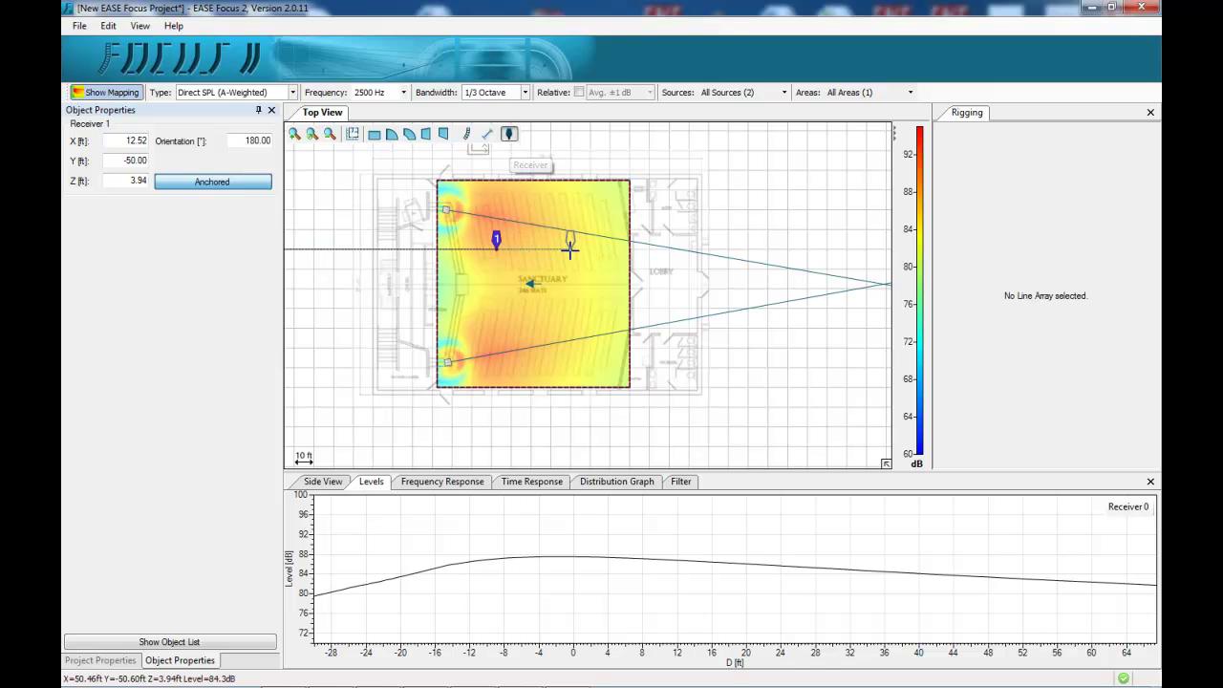
{"action": "left_click", "coordinate": [540, 248]}
{"action": "left_click", "coordinate": [509, 135]}
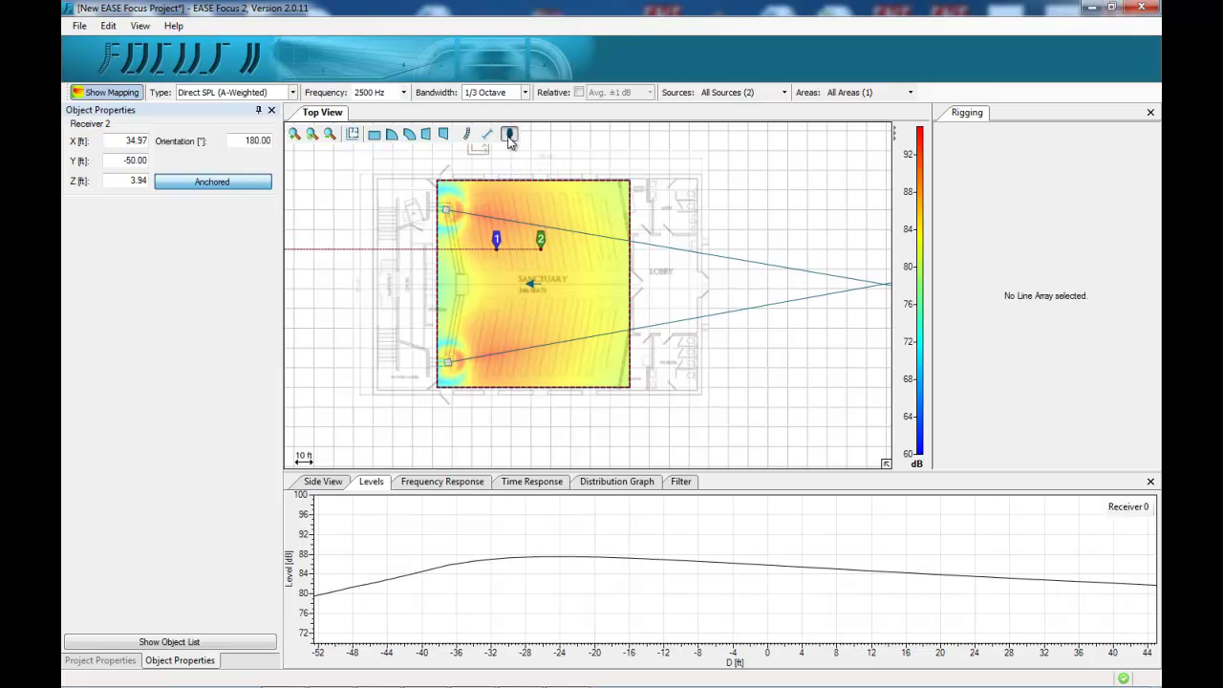
{"action": "left_click", "coordinate": [601, 250]}
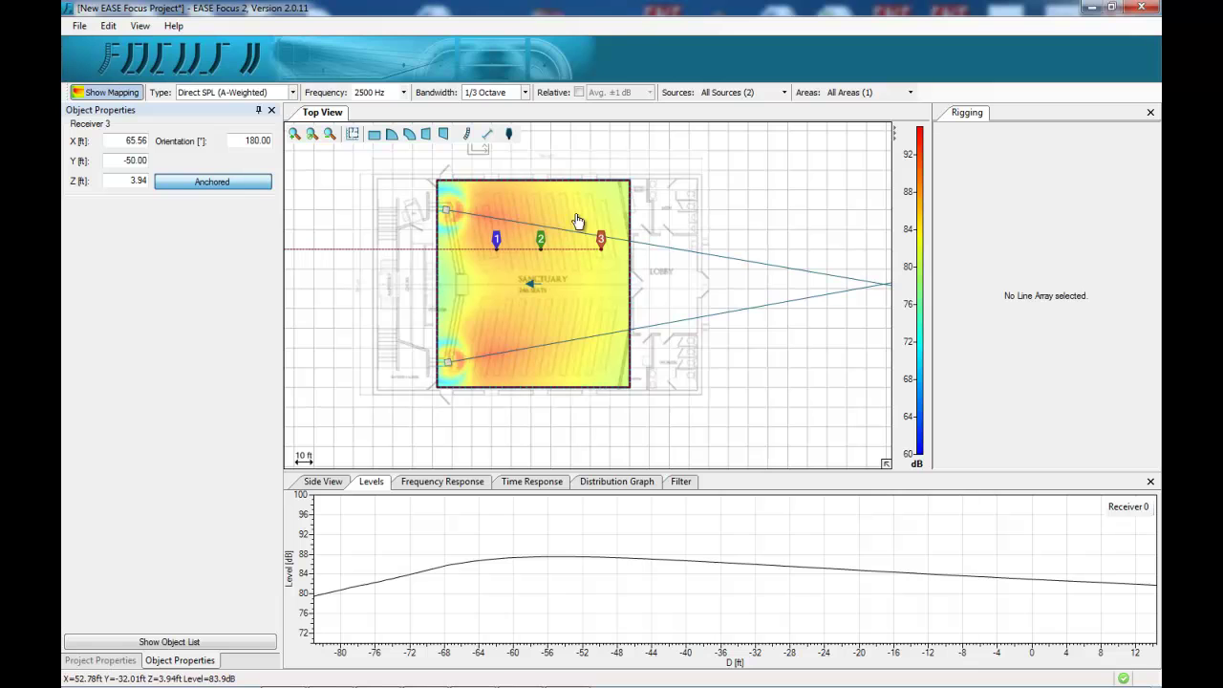
{"action": "left_click", "coordinate": [509, 135]}
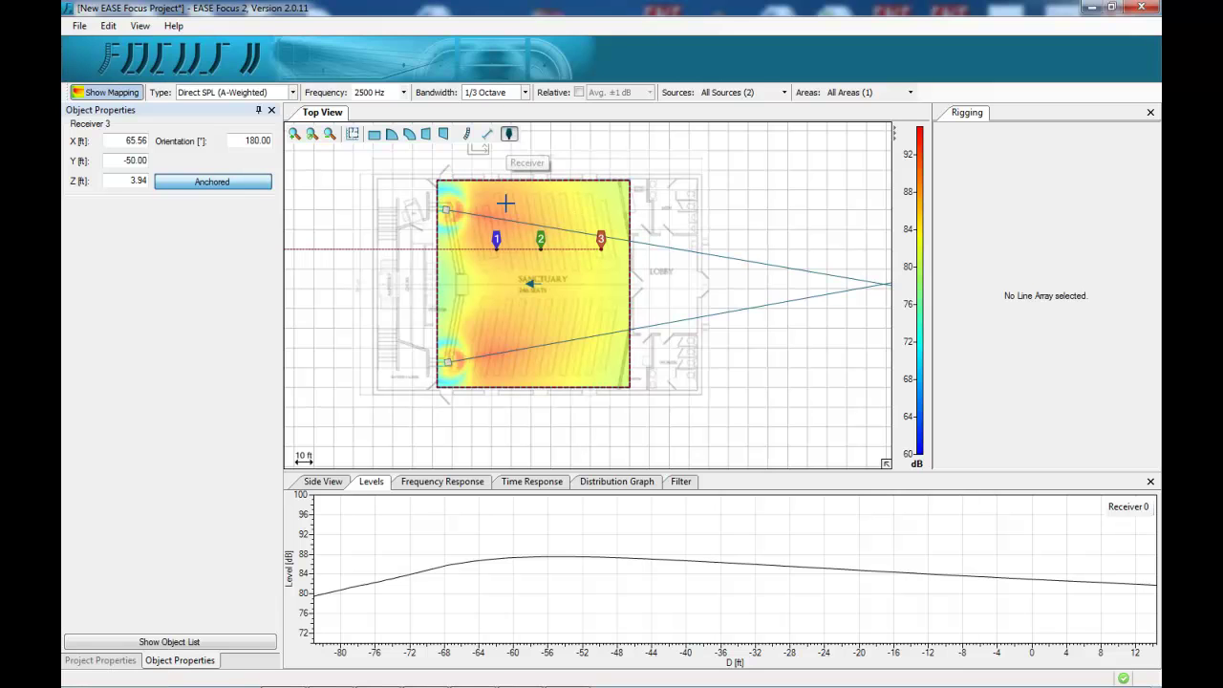
{"action": "left_click", "coordinate": [564, 312]}
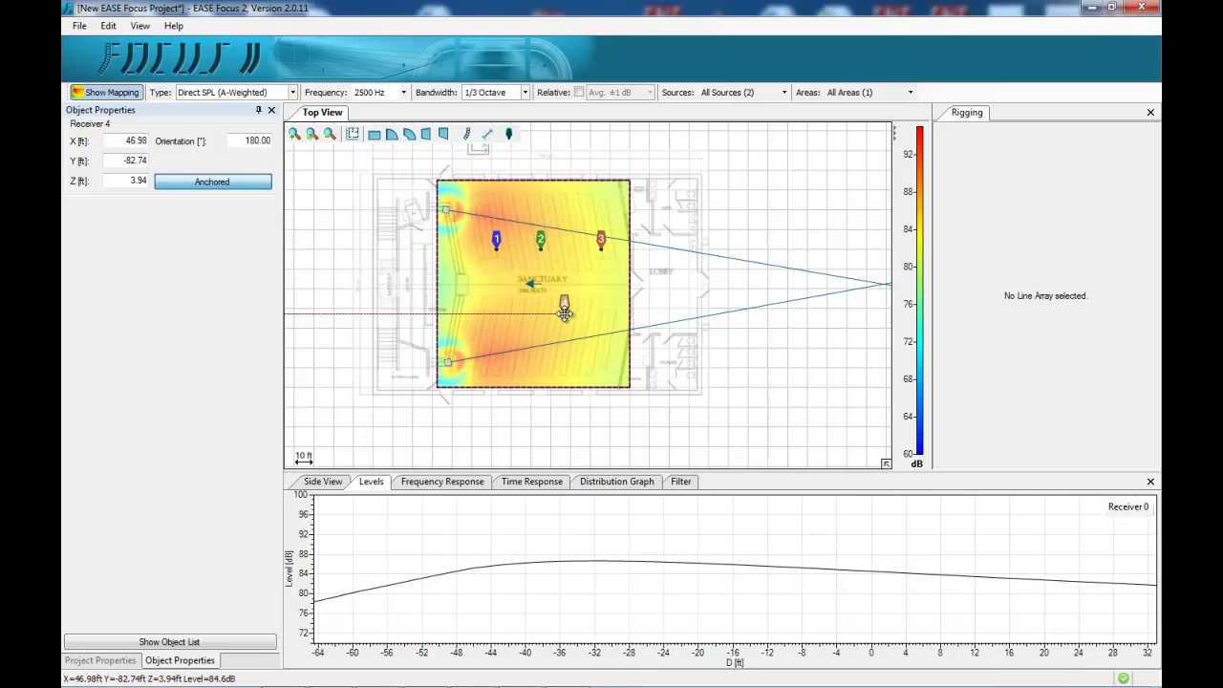
Overlay the receivers' frequency responses and reposition receivers 1 and 4.
{"action": "left_click", "coordinate": [437, 481]}
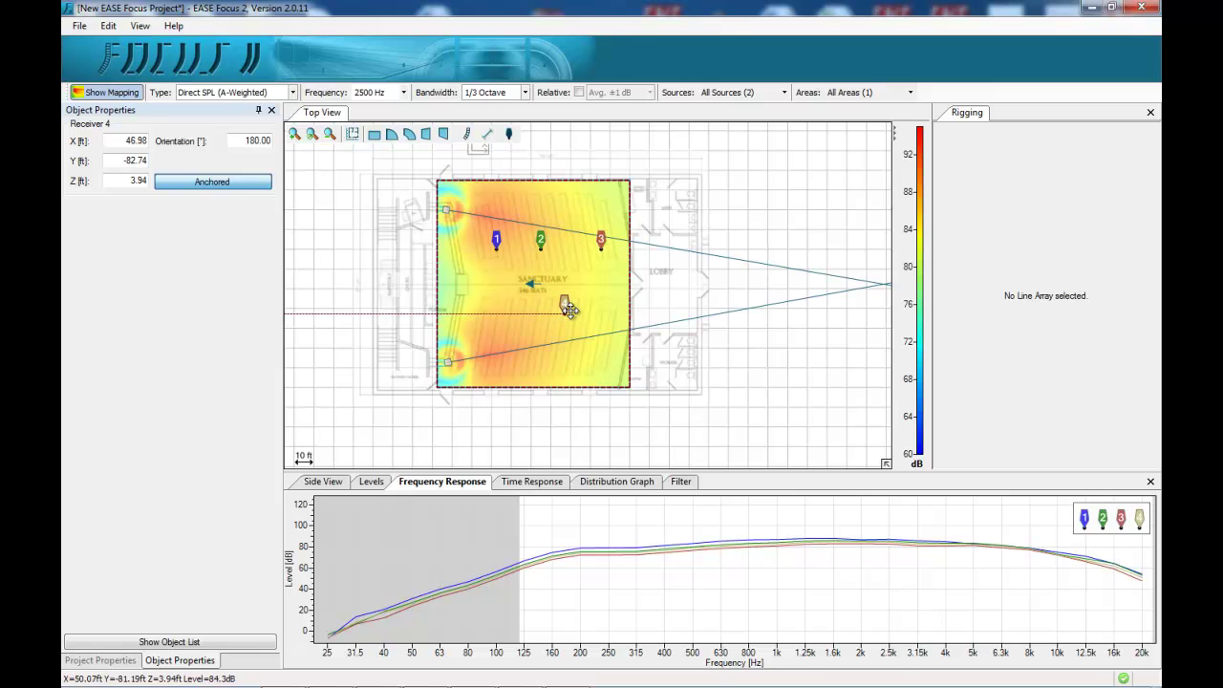
{"action": "left_click_drag", "start_coordinate": [496, 239], "coordinate": [572, 226]}
{"action": "left_click_drag", "start_coordinate": [565, 305], "coordinate": [497, 259]}
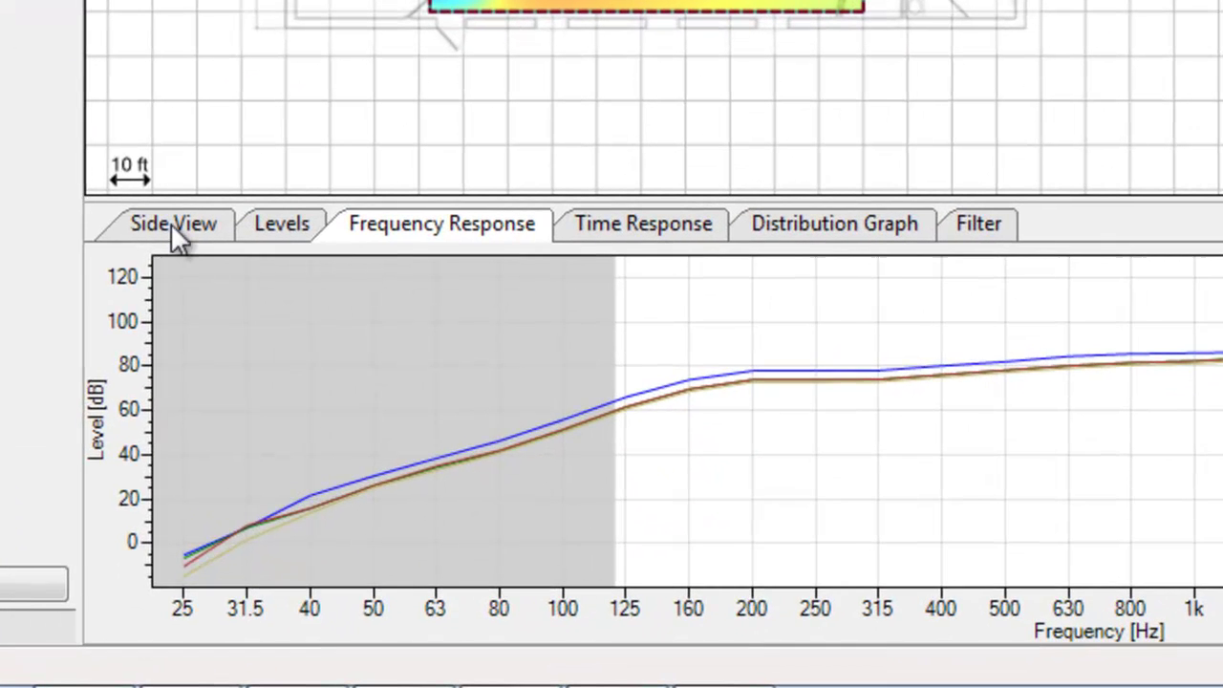
{"action": "left_click", "coordinate": [324, 484]}
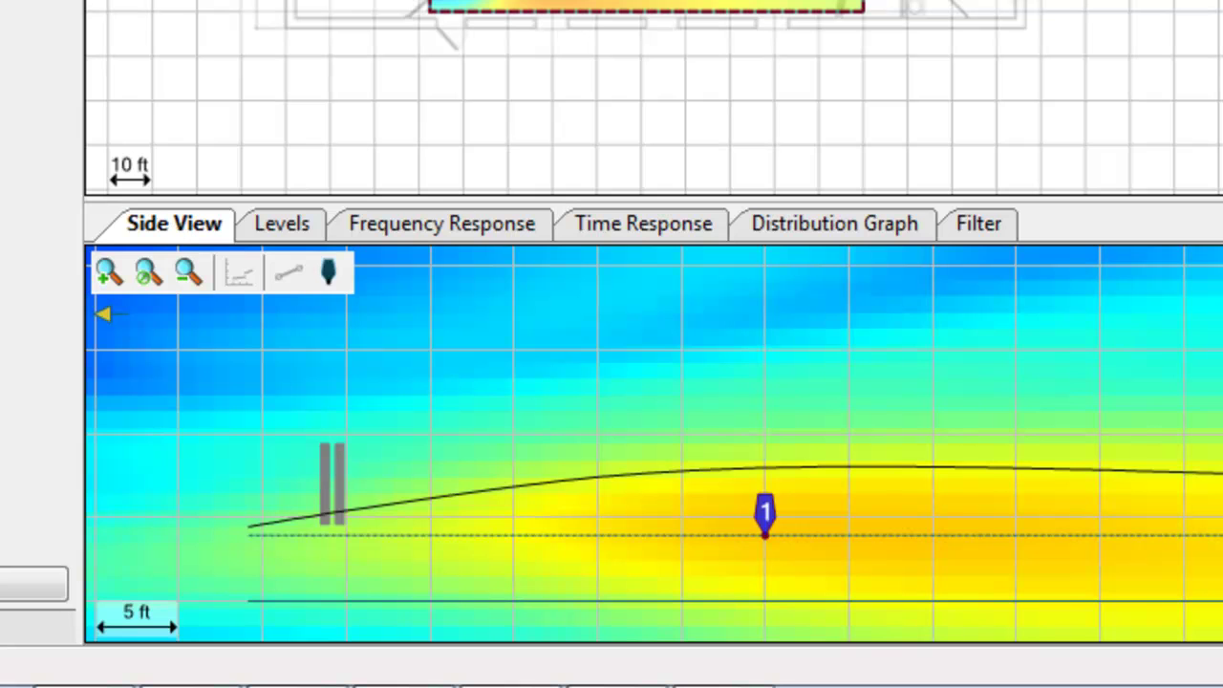
{"action": "left_click", "coordinate": [819, 237]}
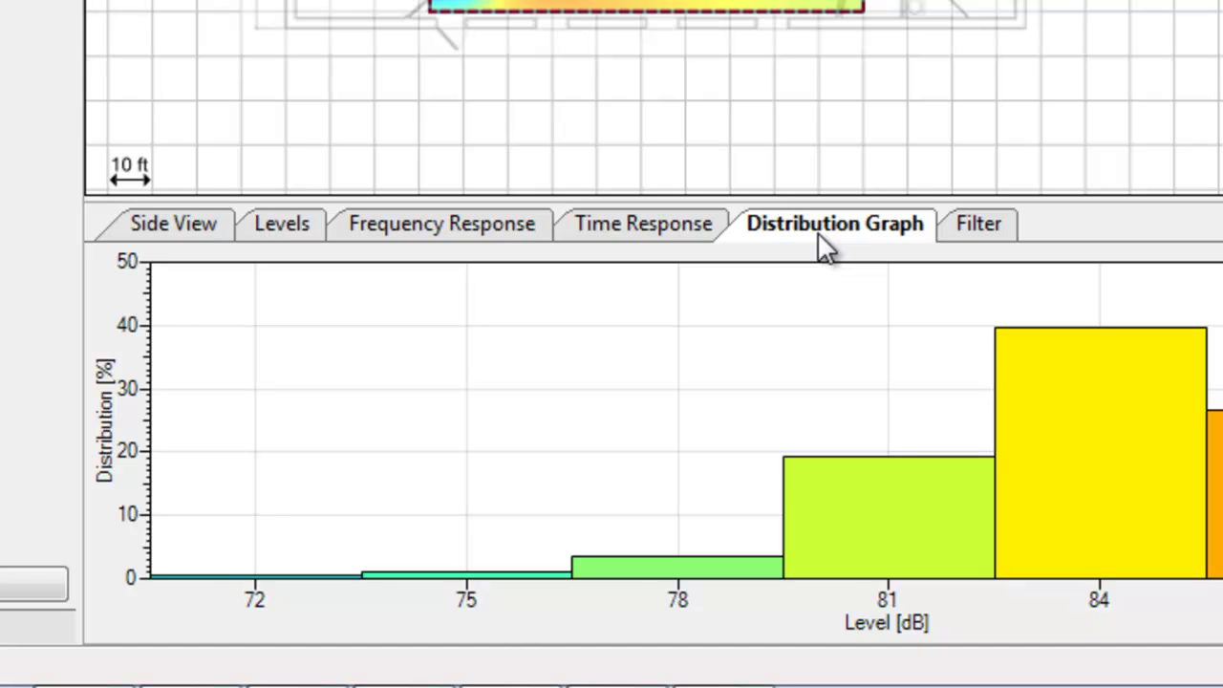
{"action": "left_click", "coordinate": [646, 237]}
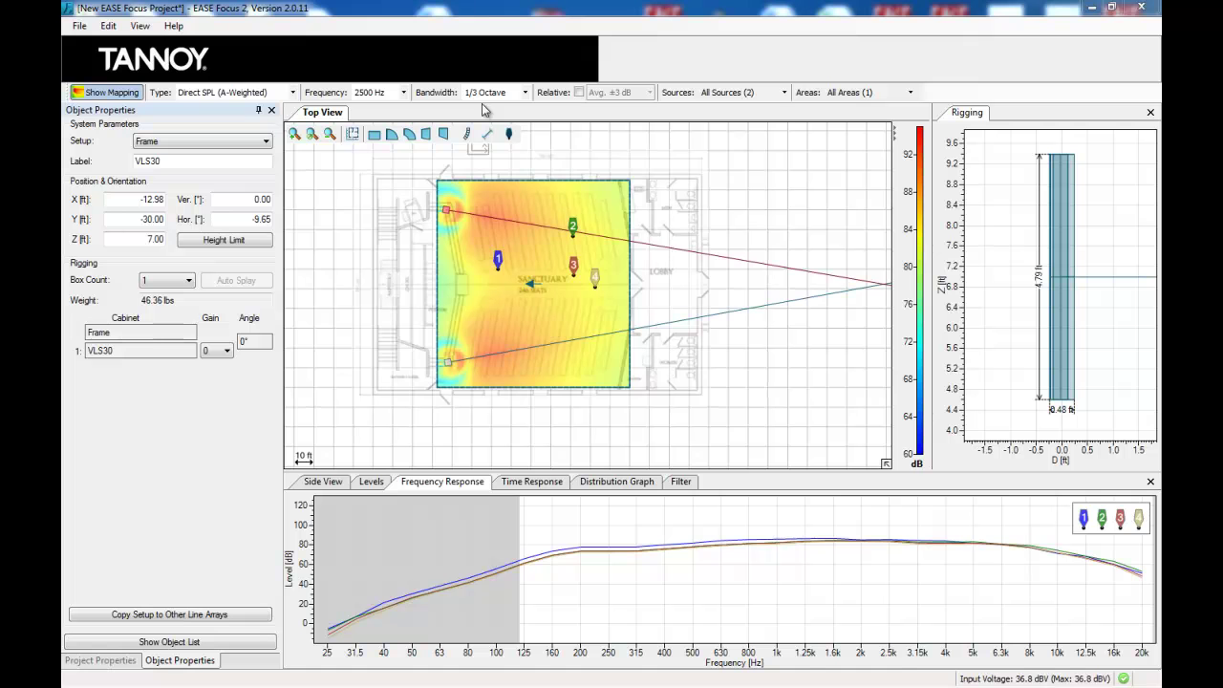
Set the analysis frequency to 800 Hz, passing through 2000 Hz first.
{"action": "left_click", "coordinate": [403, 92]}
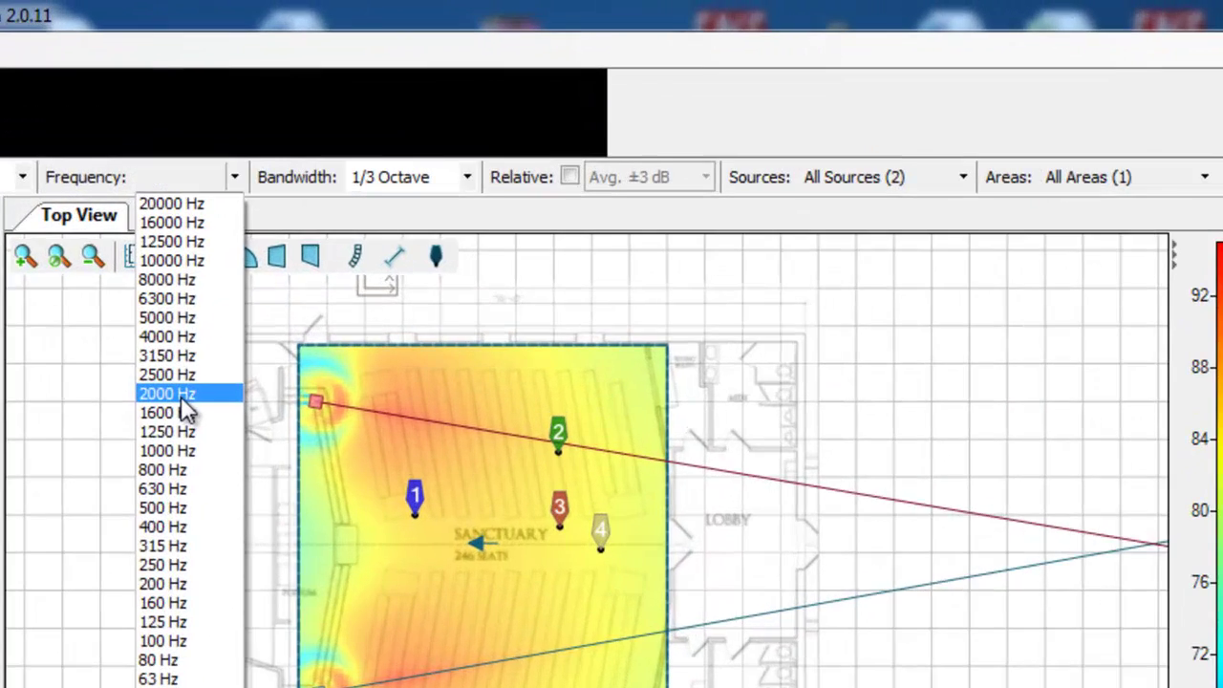
{"action": "left_click", "coordinate": [181, 397]}
{"action": "left_click", "coordinate": [234, 176]}
{"action": "left_click", "coordinate": [108, 546]}
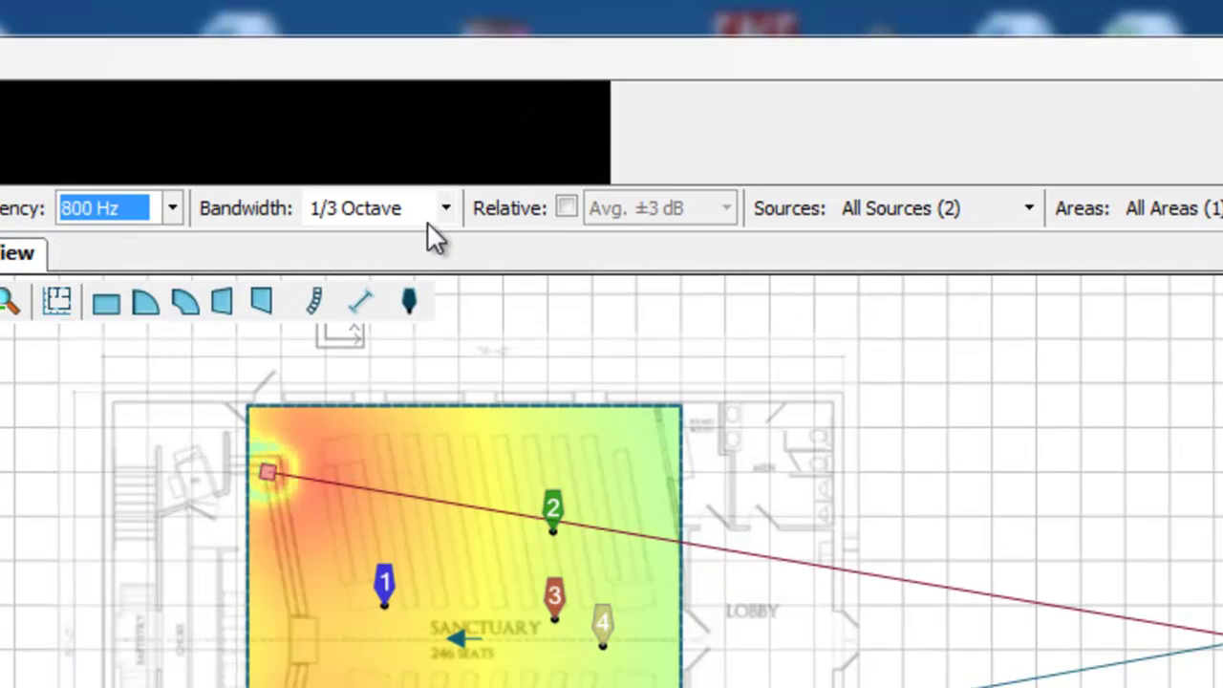
Compare relative levels with and without the first VLS30, then return to absolute SPL with both arrays.
{"action": "left_click", "coordinate": [573, 207]}
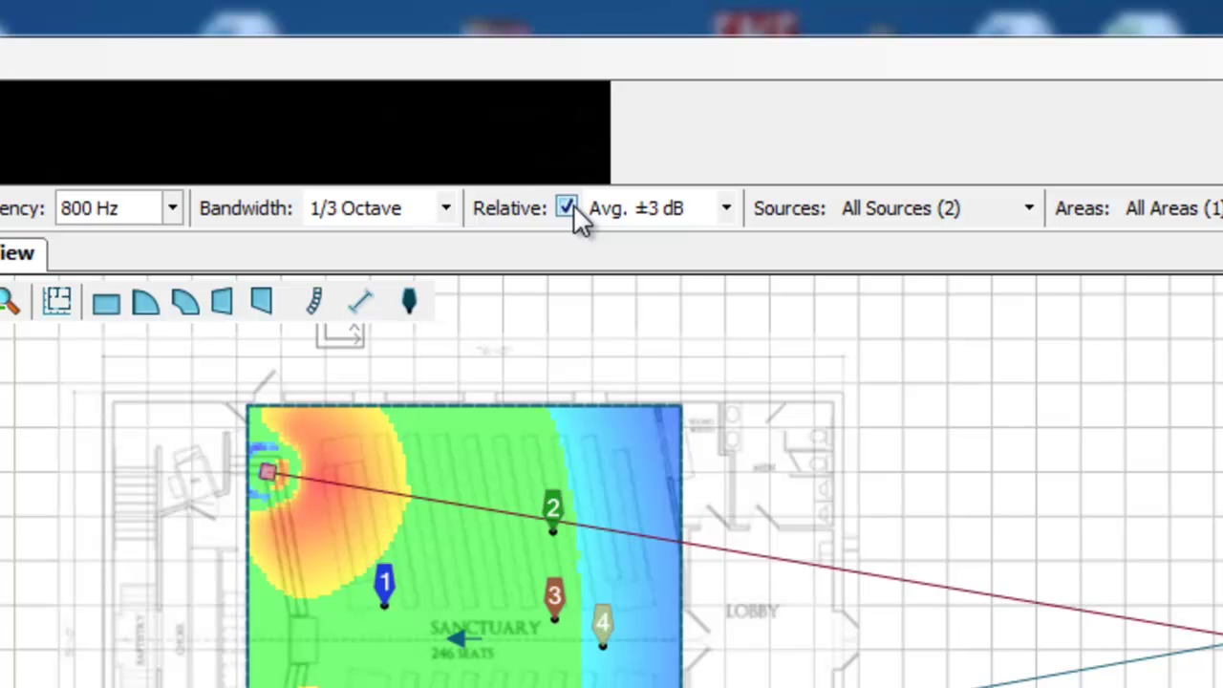
{"action": "left_click", "coordinate": [1027, 208]}
{"action": "left_click", "coordinate": [939, 296]}
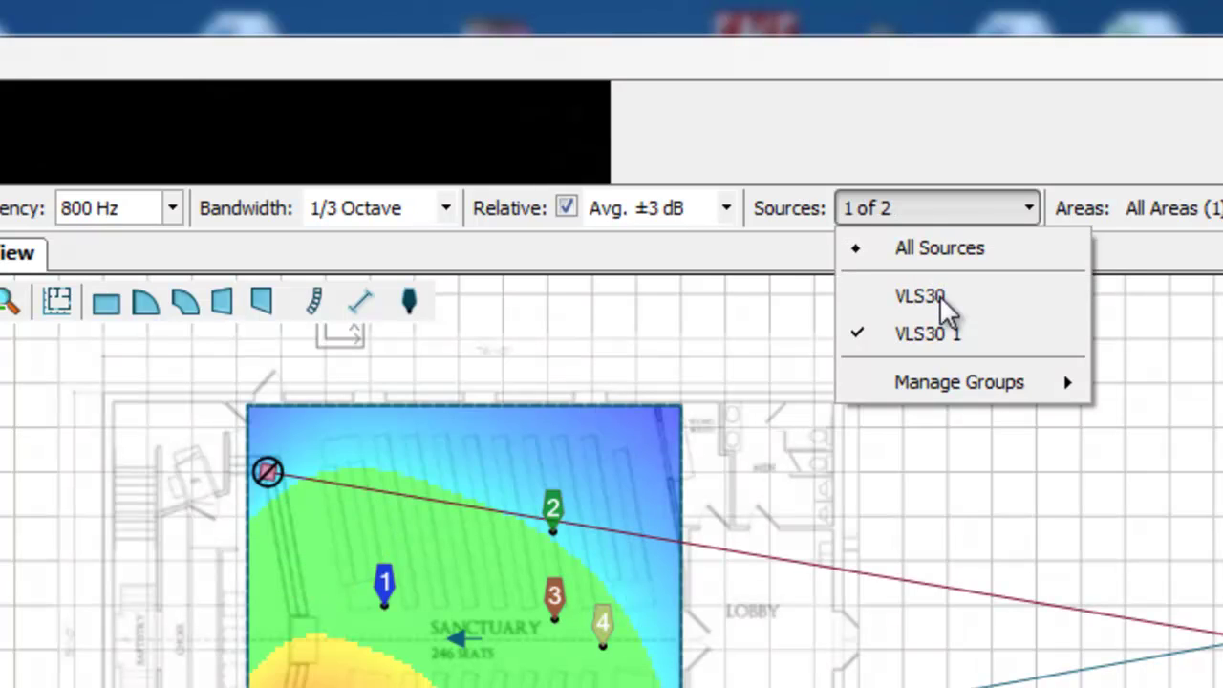
{"action": "left_click", "coordinate": [939, 296]}
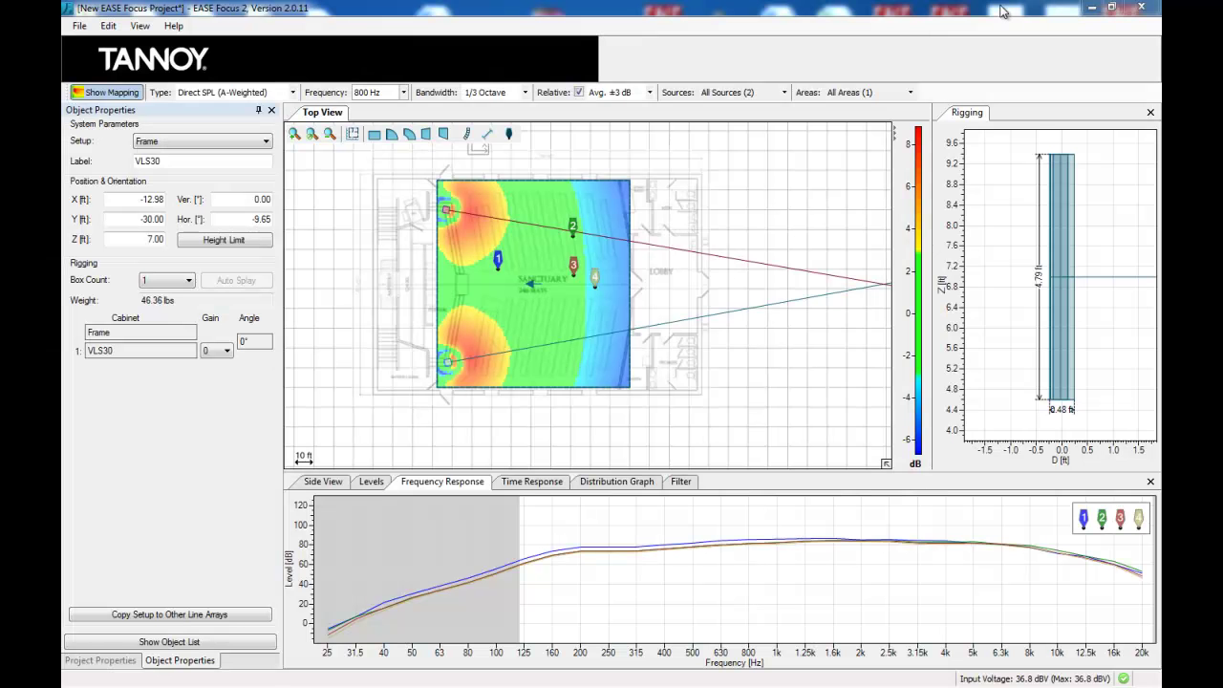
{"action": "left_click", "coordinate": [578, 93]}
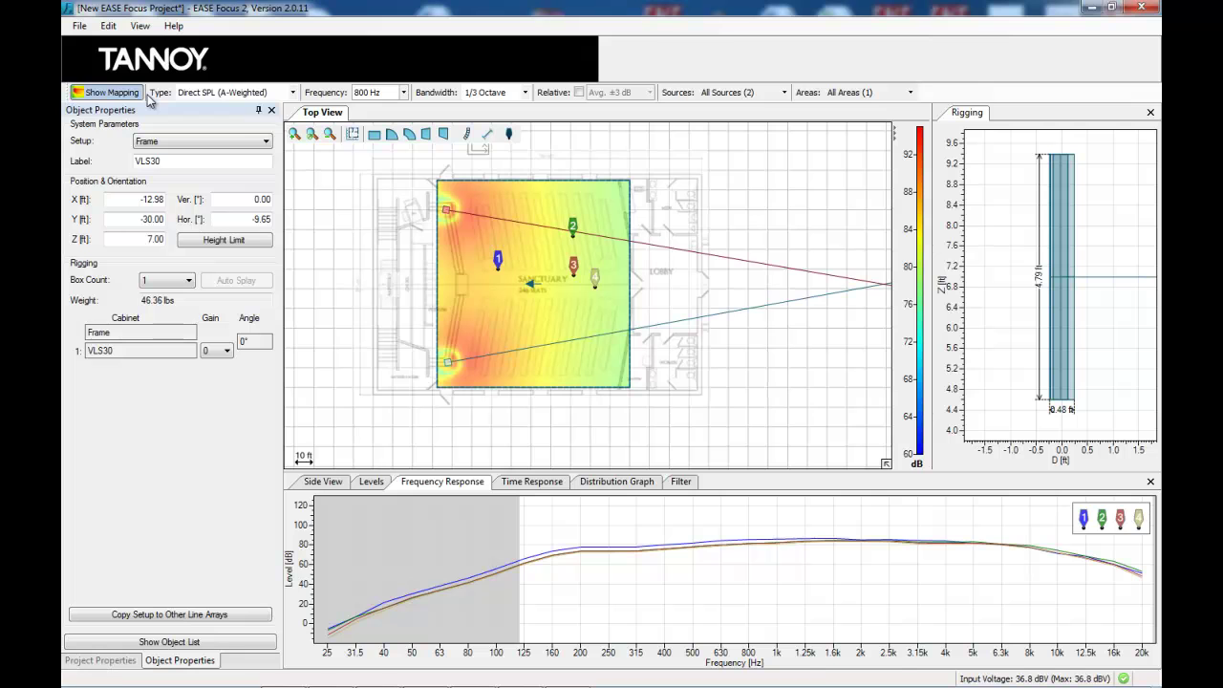
Create a report with Audience Zones, Receivers and Current Side View, and save it as a PDF.
{"action": "left_click", "coordinate": [78, 27]}
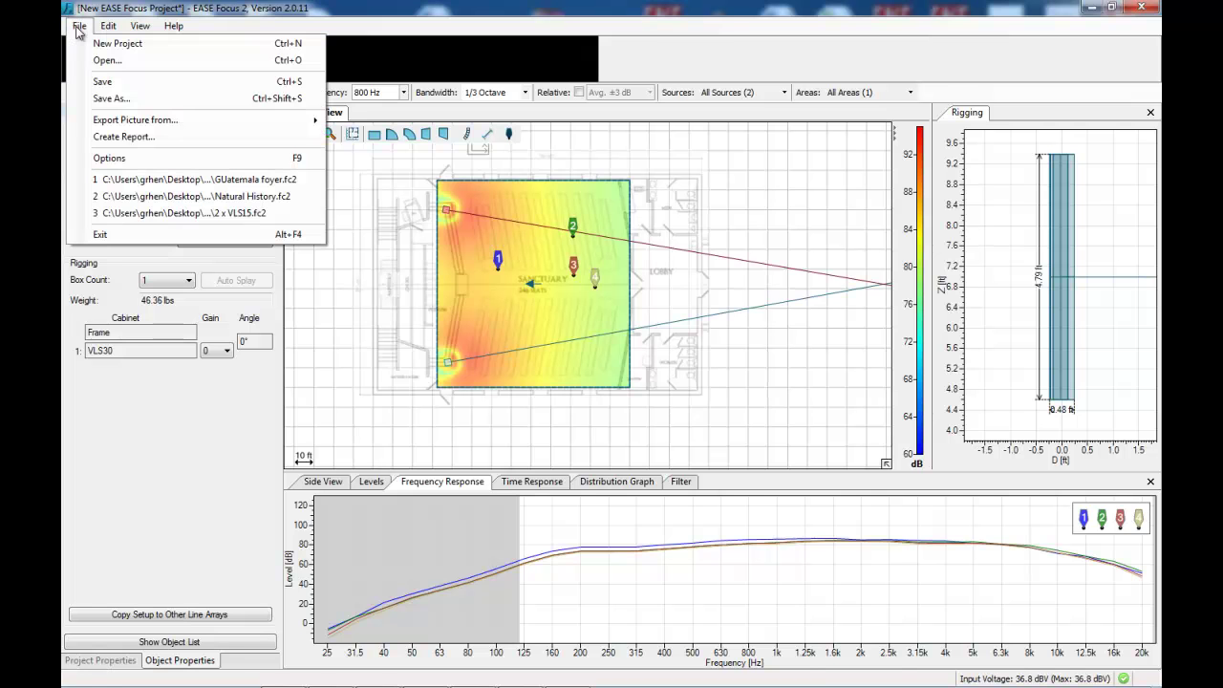
{"action": "left_click", "coordinate": [122, 137]}
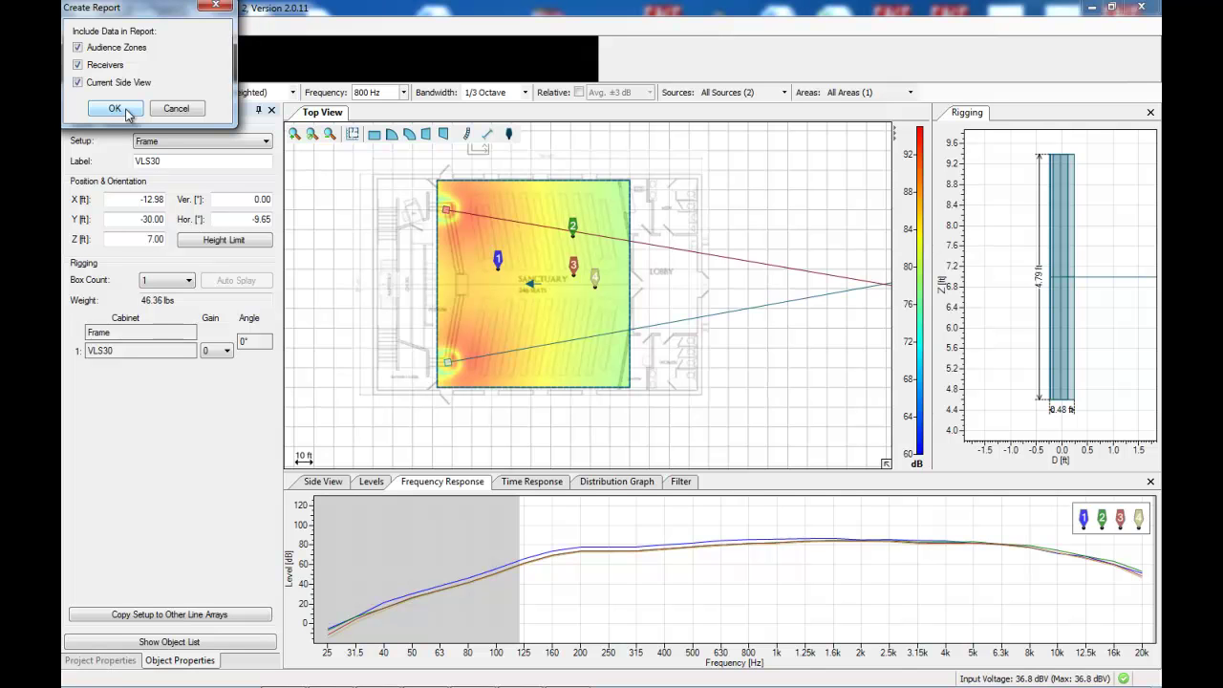
{"action": "left_click", "coordinate": [126, 112]}
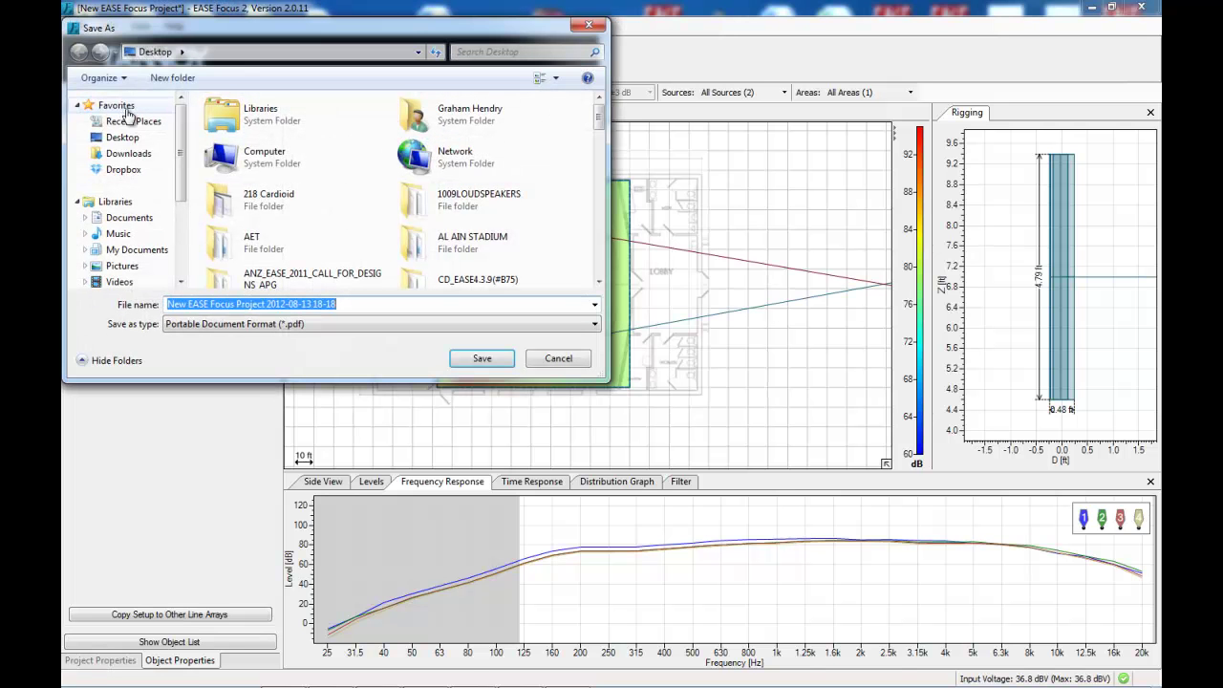
{"action": "left_click", "coordinate": [500, 361]}
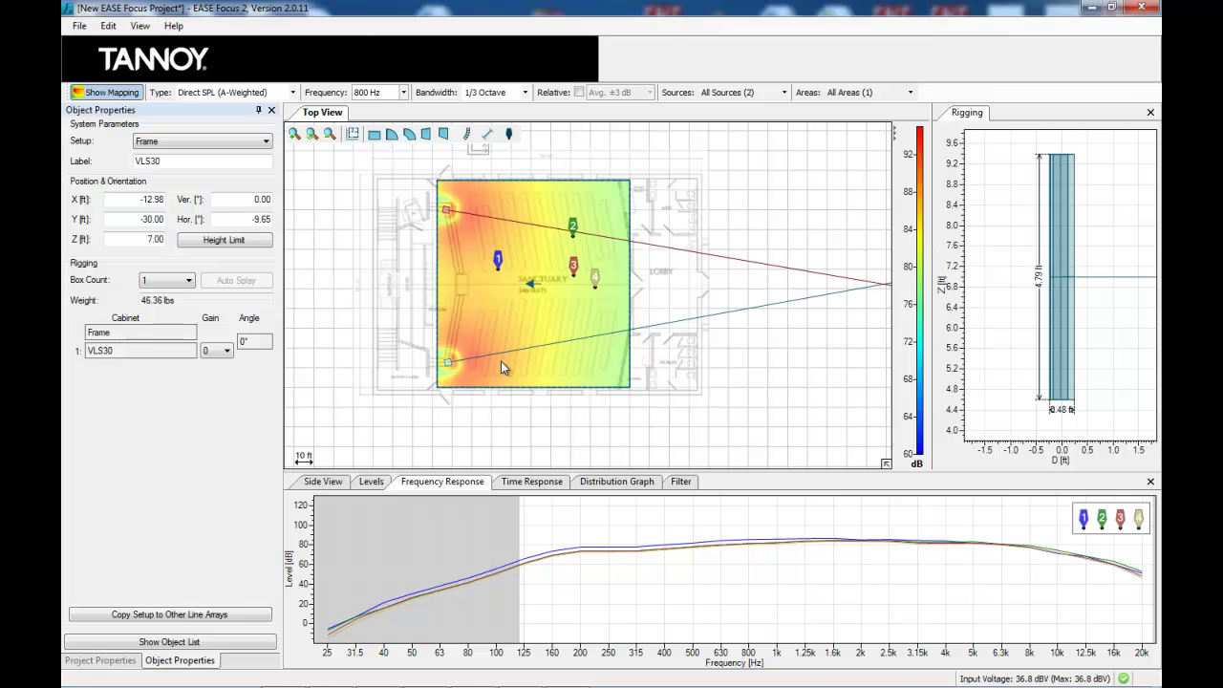